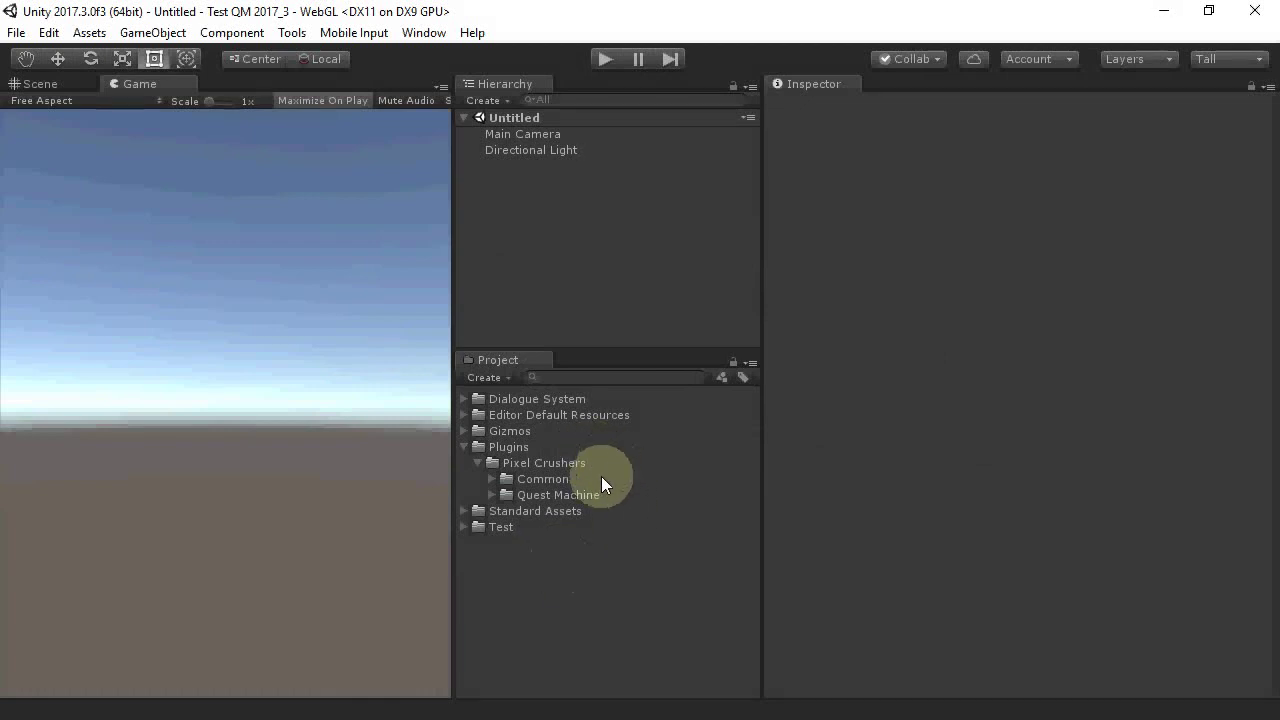
Import the full Dialogue System Support package from the Pixel Crushers Common folder's Third Party Support
{"action": "left_click", "coordinate": [492, 479]}
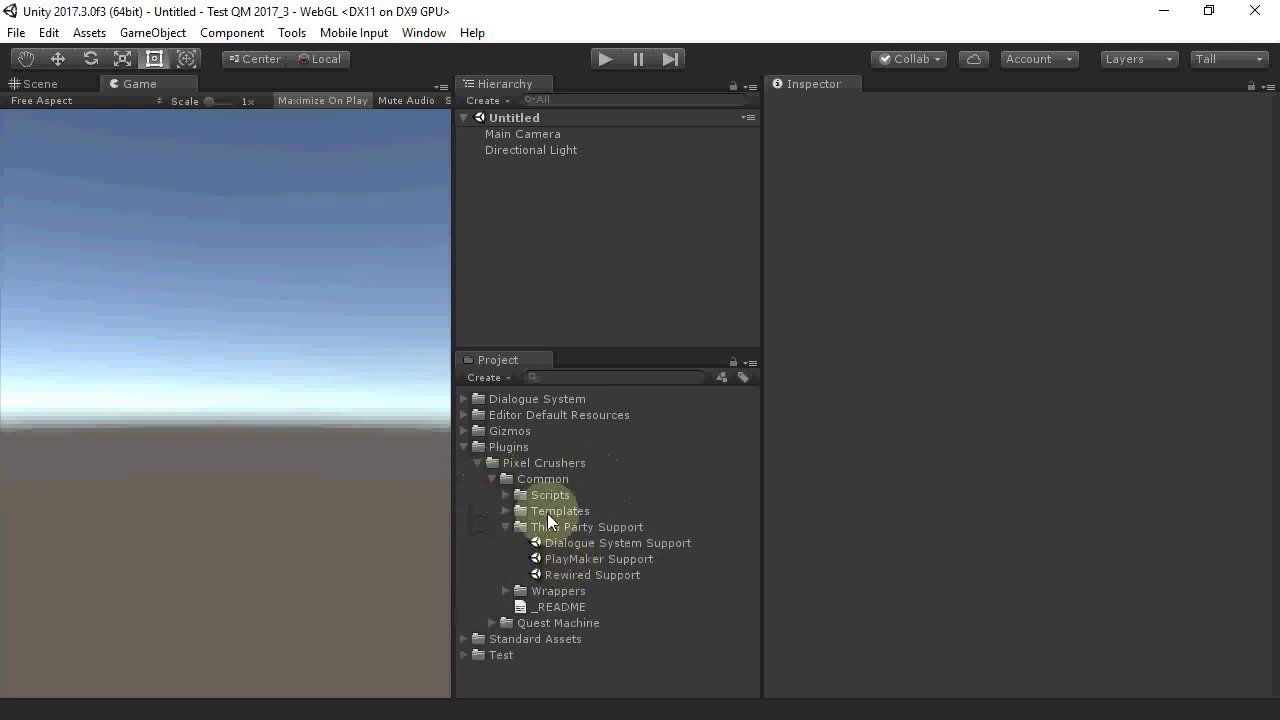
{"action": "double_click", "coordinate": [580, 545]}
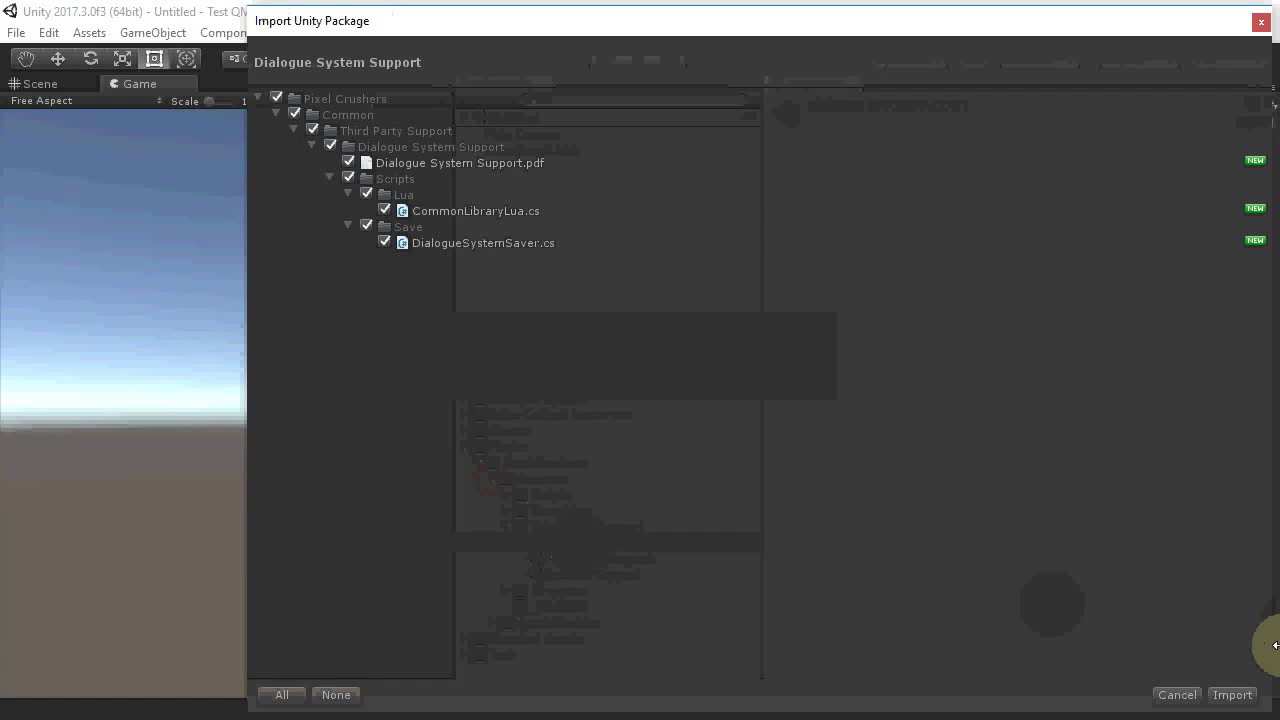
{"action": "left_click", "coordinate": [1228, 694]}
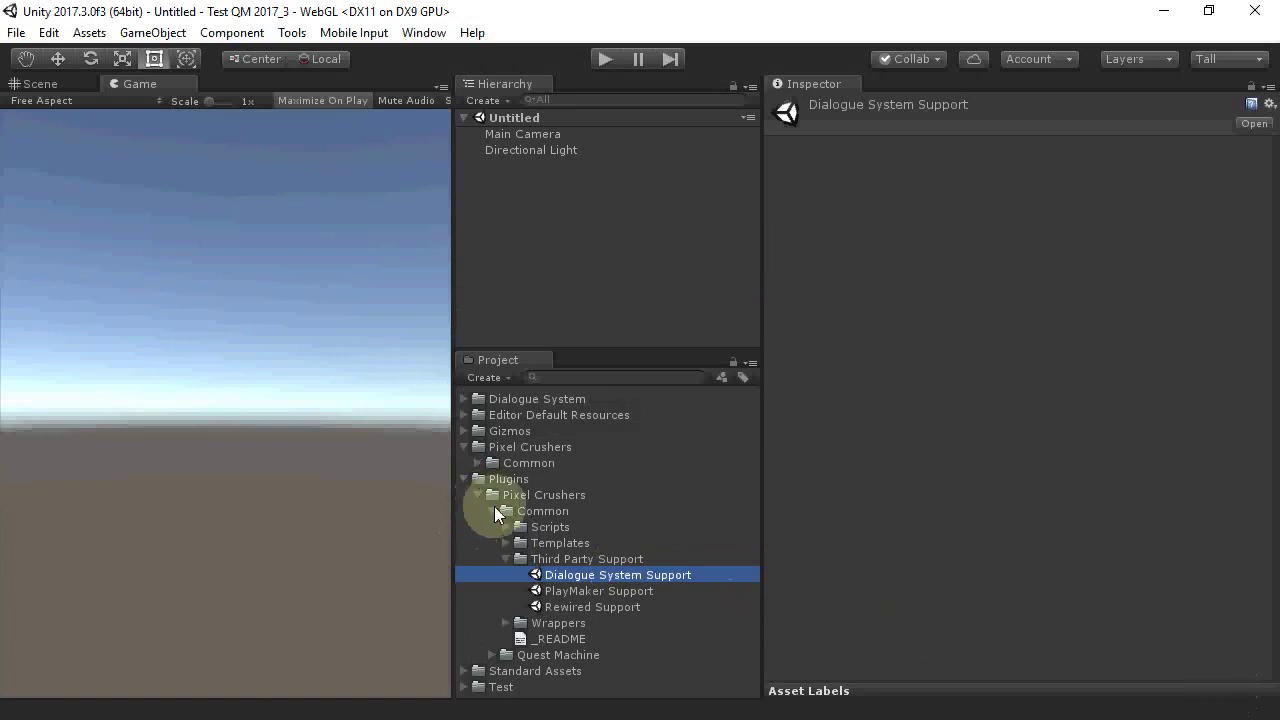
Import the full Dialogue System Support package from the Quest Machine folder's Third Party Support
{"action": "left_click", "coordinate": [493, 511]}
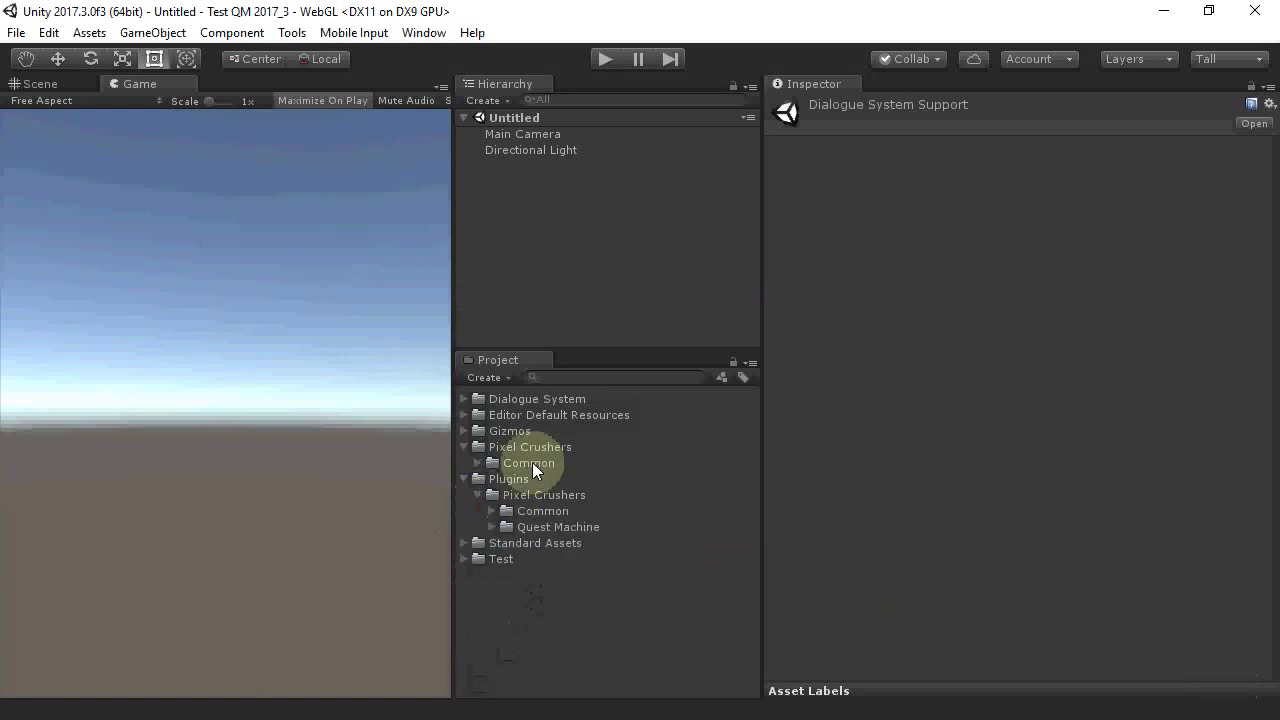
{"action": "left_click", "coordinate": [492, 528]}
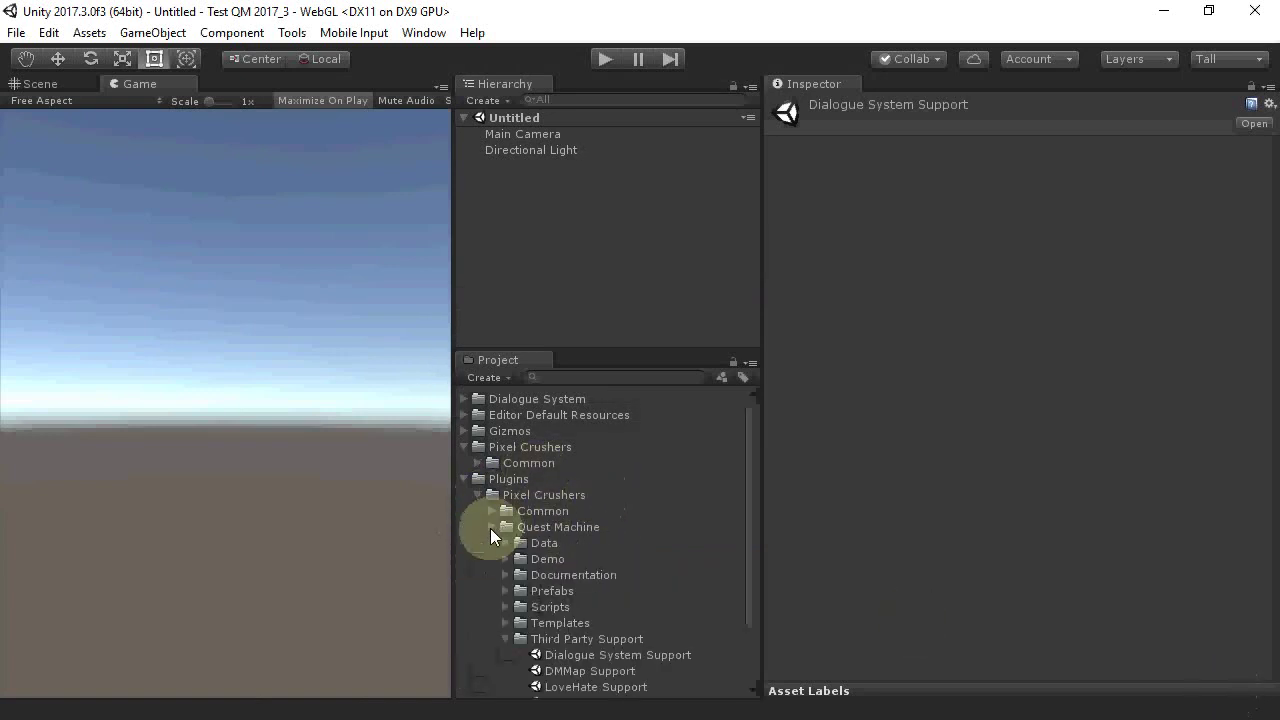
{"action": "left_click", "coordinate": [626, 649]}
{"action": "double_click", "coordinate": [626, 649]}
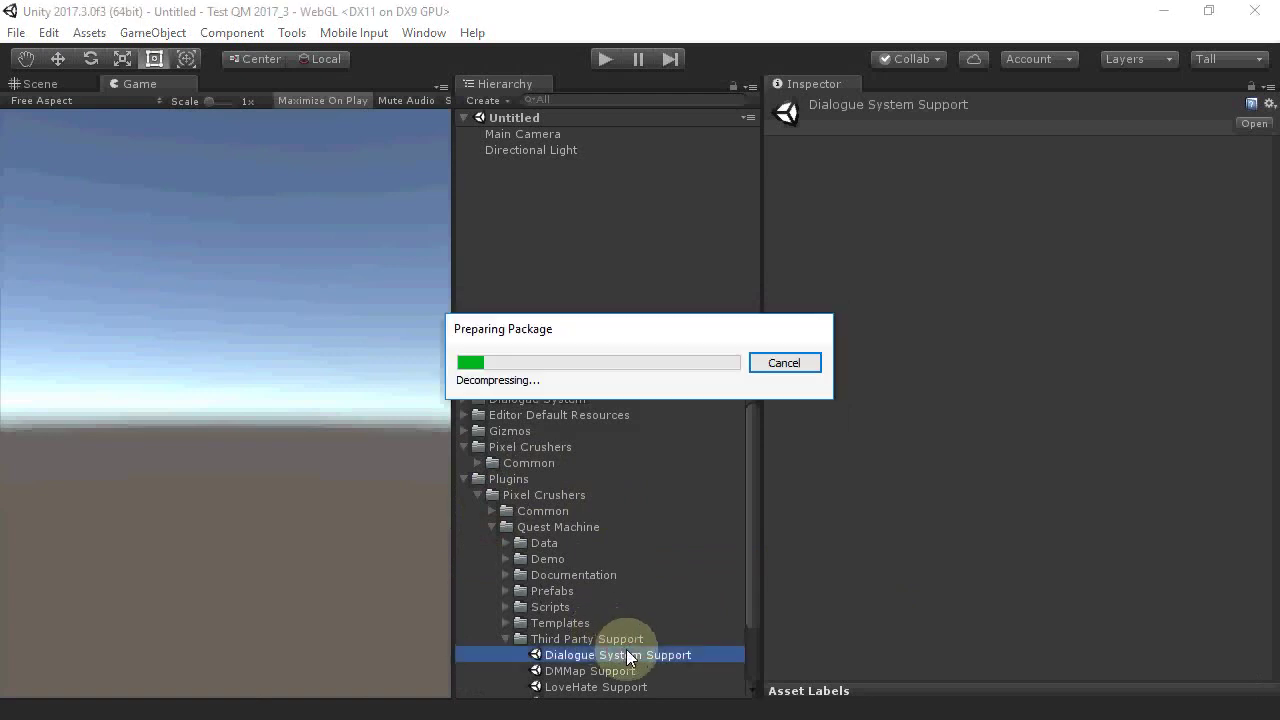
{"action": "left_click", "coordinate": [1232, 694]}
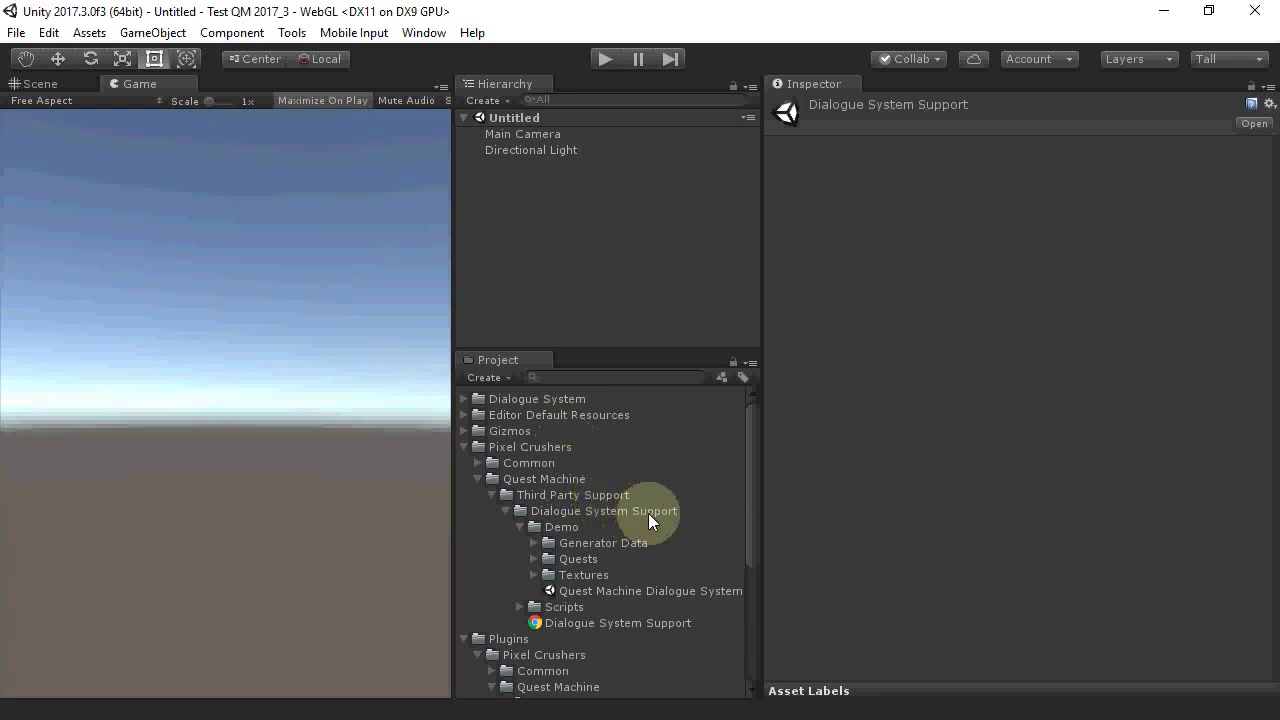
Open the Quest Machine Dialogue System Demo scene and inspect the components of its Quest Machine and Dialogue Manager objects
{"action": "left_click", "coordinate": [656, 623]}
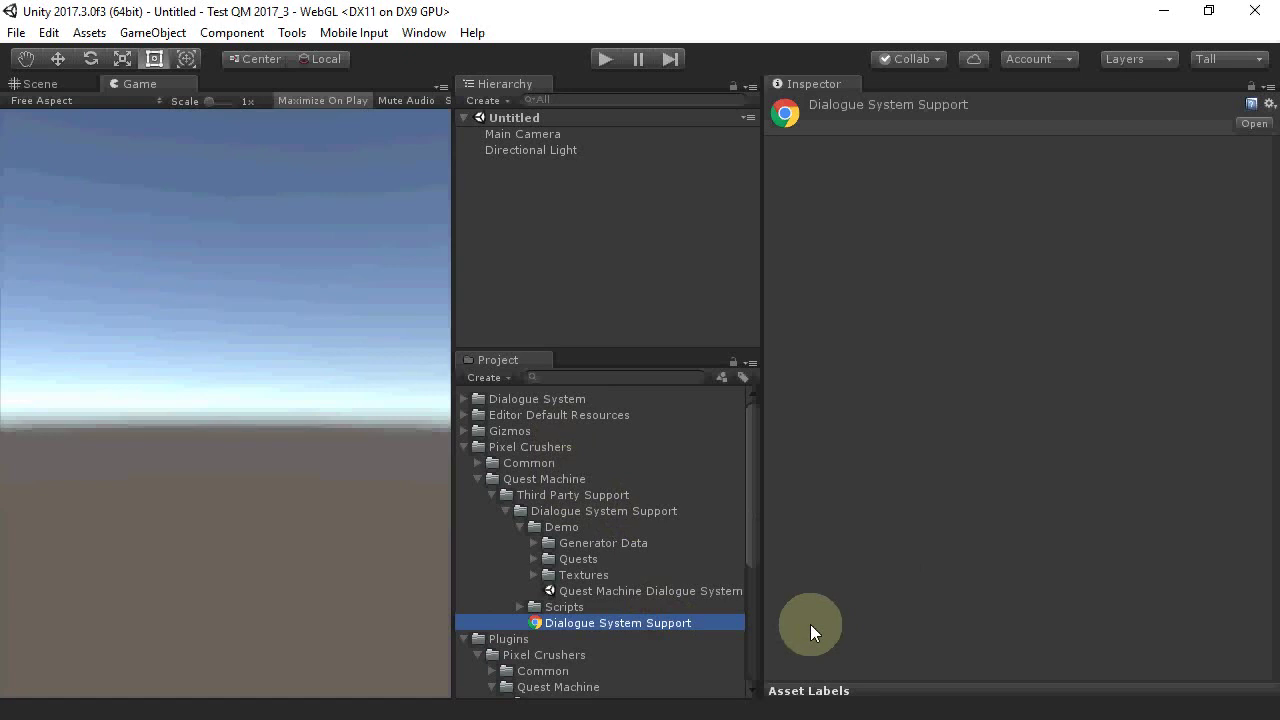
{"action": "double_click", "coordinate": [653, 589]}
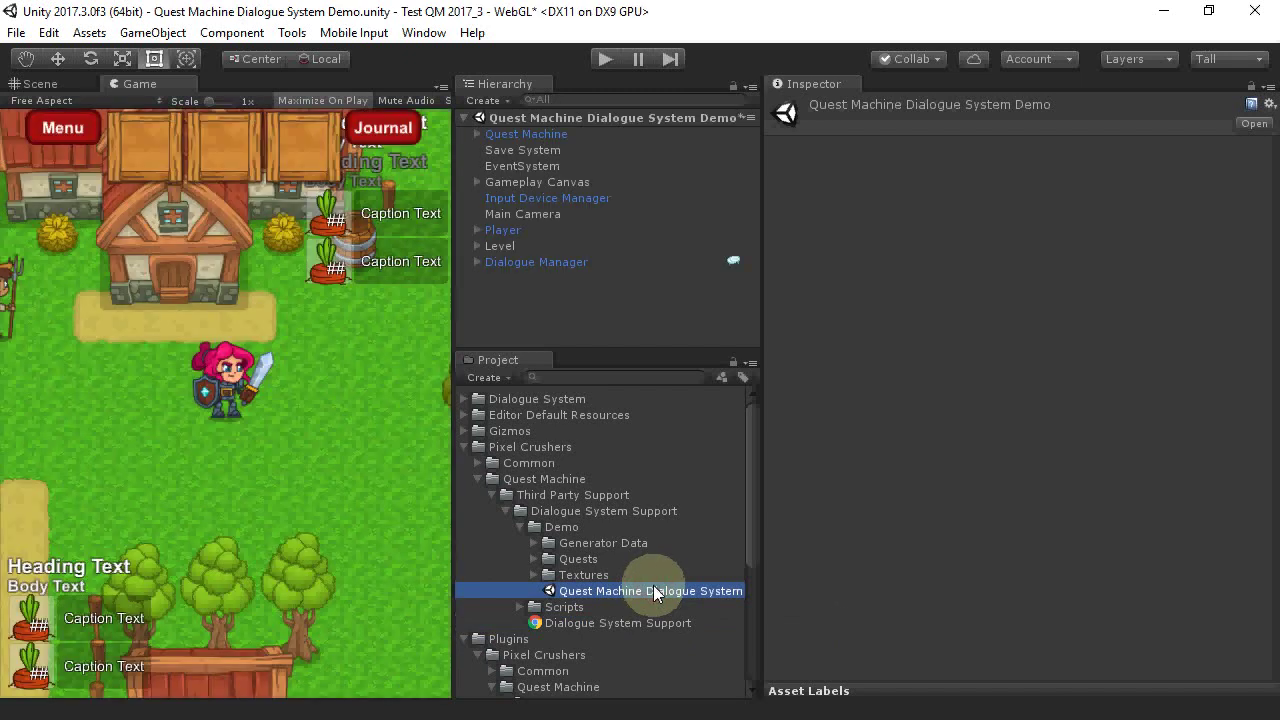
{"action": "left_click", "coordinate": [528, 136]}
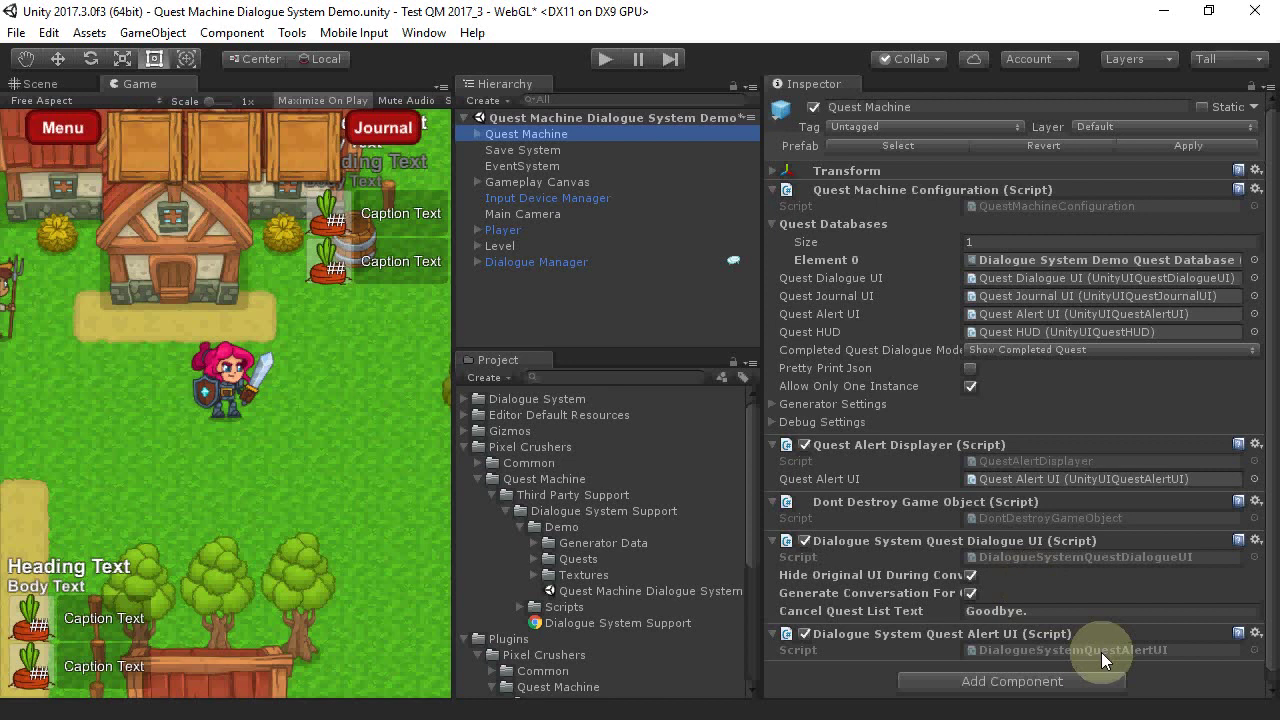
{"action": "left_click", "coordinate": [500, 263]}
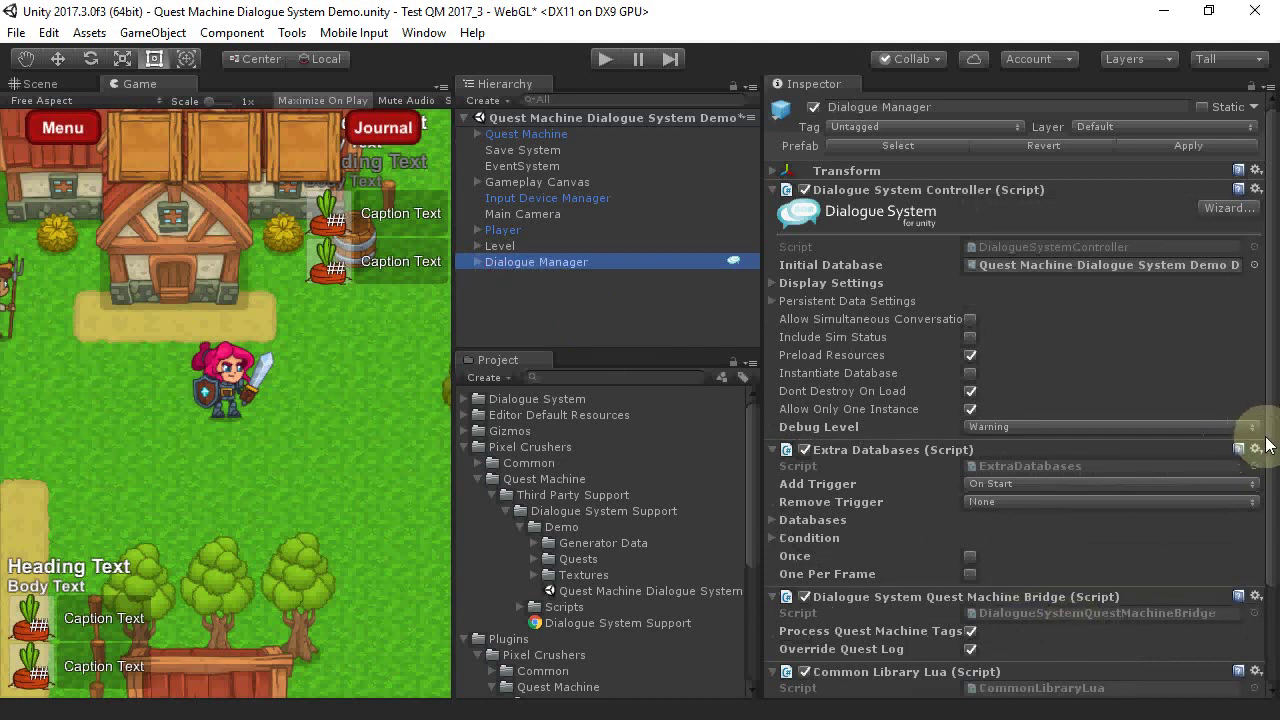
{"action": "scroll", "coordinate": [1258, 440], "scroll_direction": "down", "scroll_amount": 3}
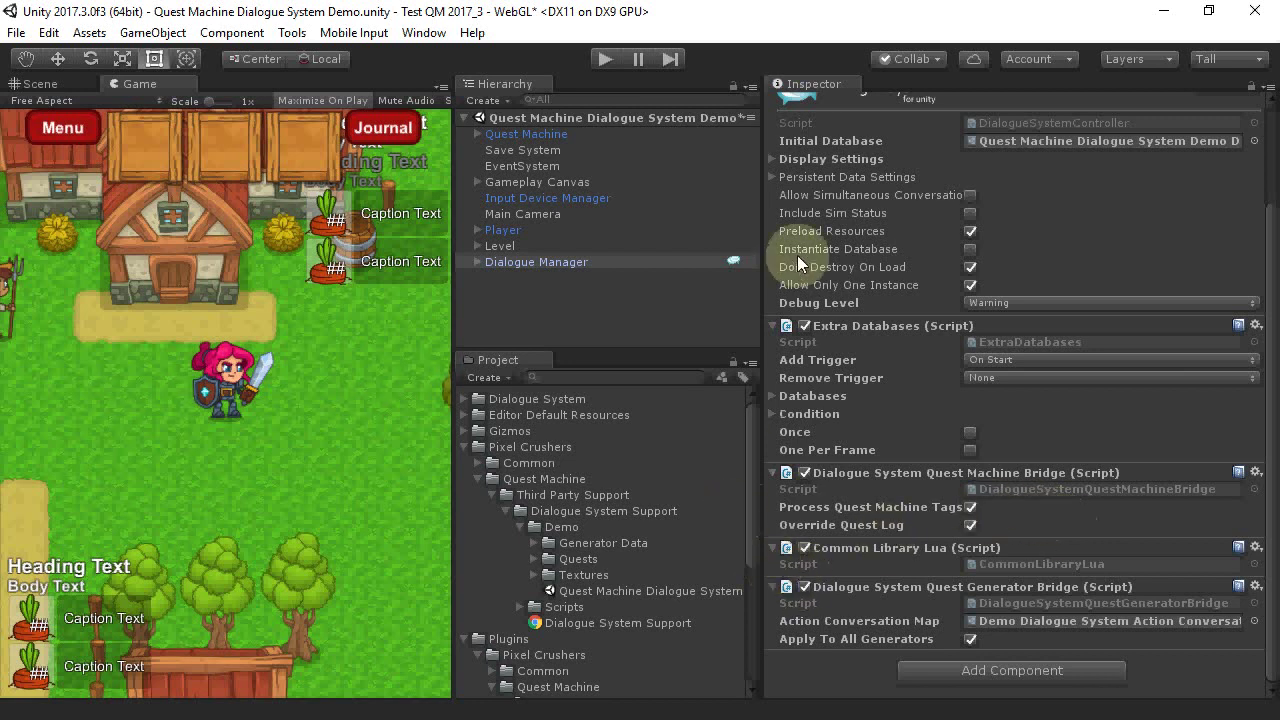
Open the scene's dialogue database in the Dialogue Editor and display the Harvest Carrots conversation
{"action": "left_click", "coordinate": [790, 94]}
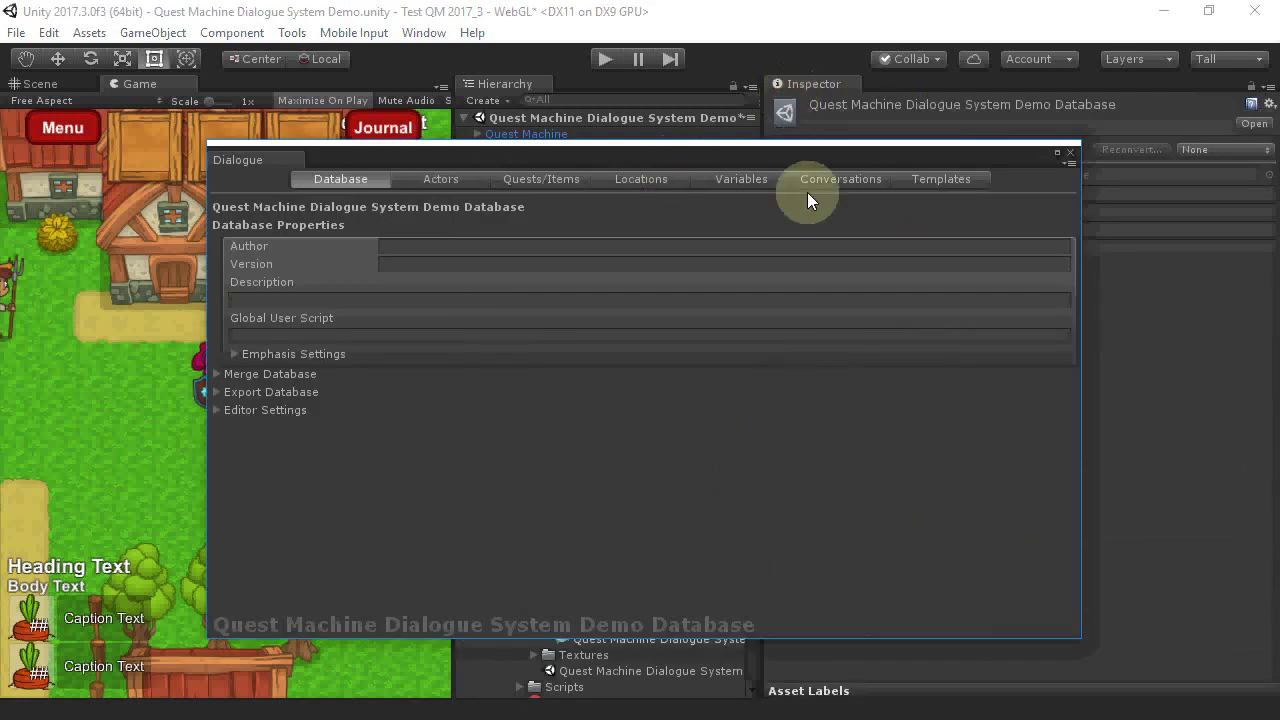
{"action": "left_click", "coordinate": [845, 182]}
{"action": "left_click", "coordinate": [336, 206]}
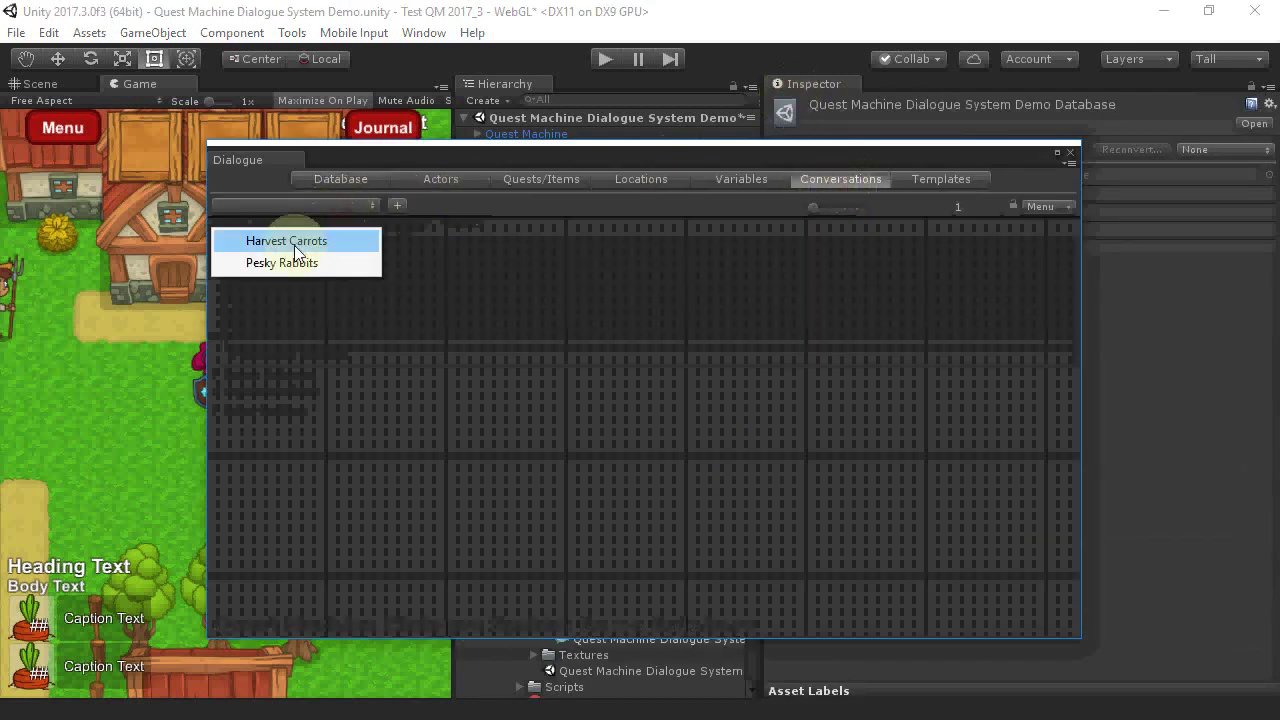
{"action": "left_click", "coordinate": [296, 245]}
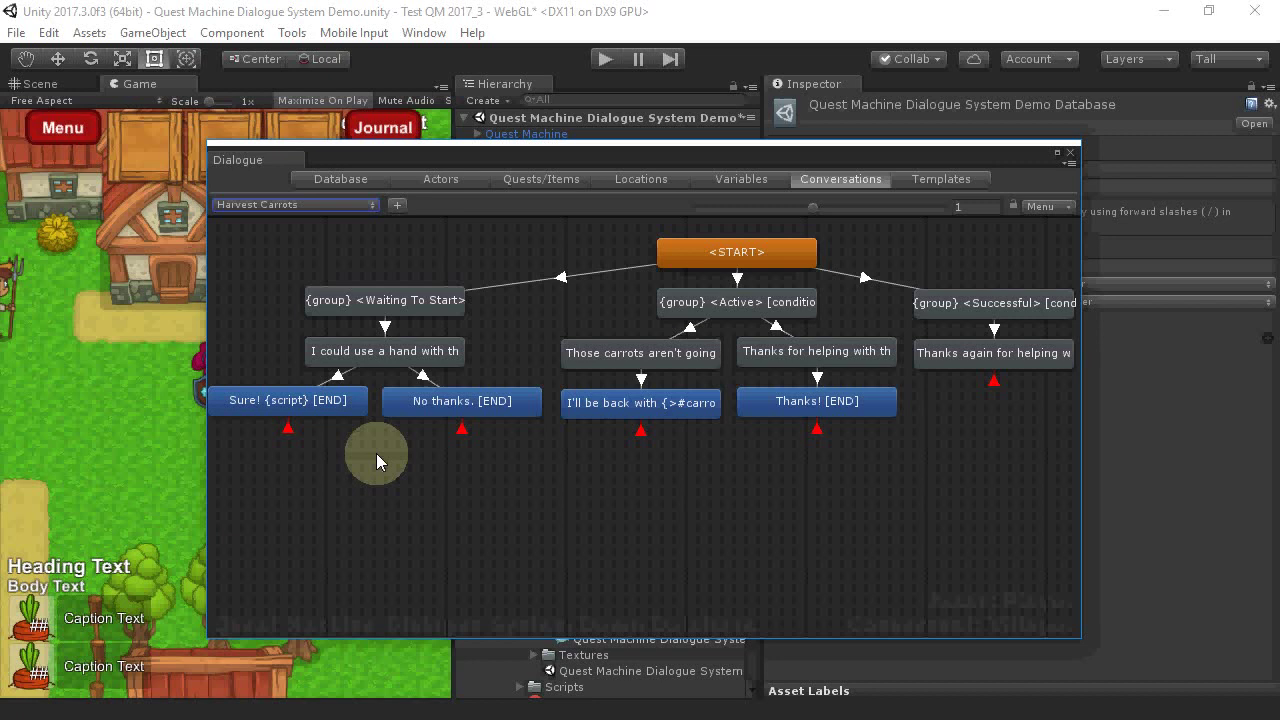
Examine the Waiting To Start, Active and Successful groups, moving and narrowing the Dialogue Editor to reveal the Waiting To Start entry's conditions
{"action": "left_click", "coordinate": [414, 300]}
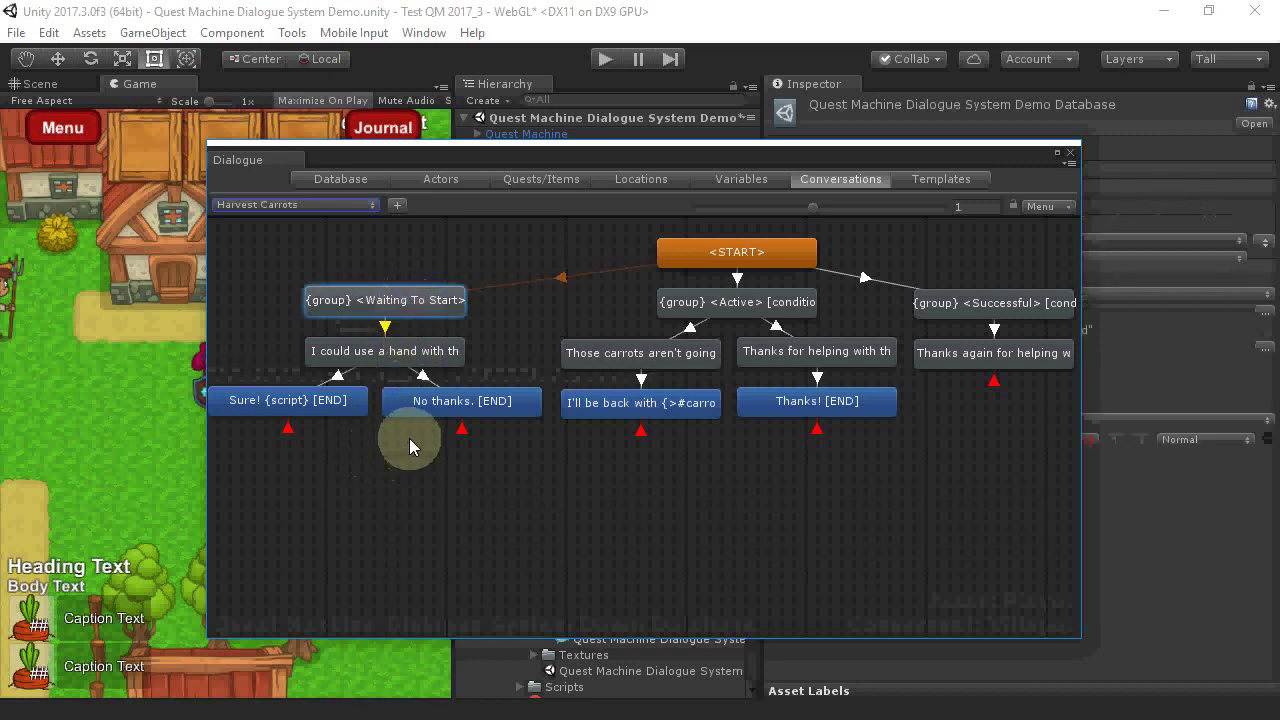
{"action": "left_click", "coordinate": [745, 305]}
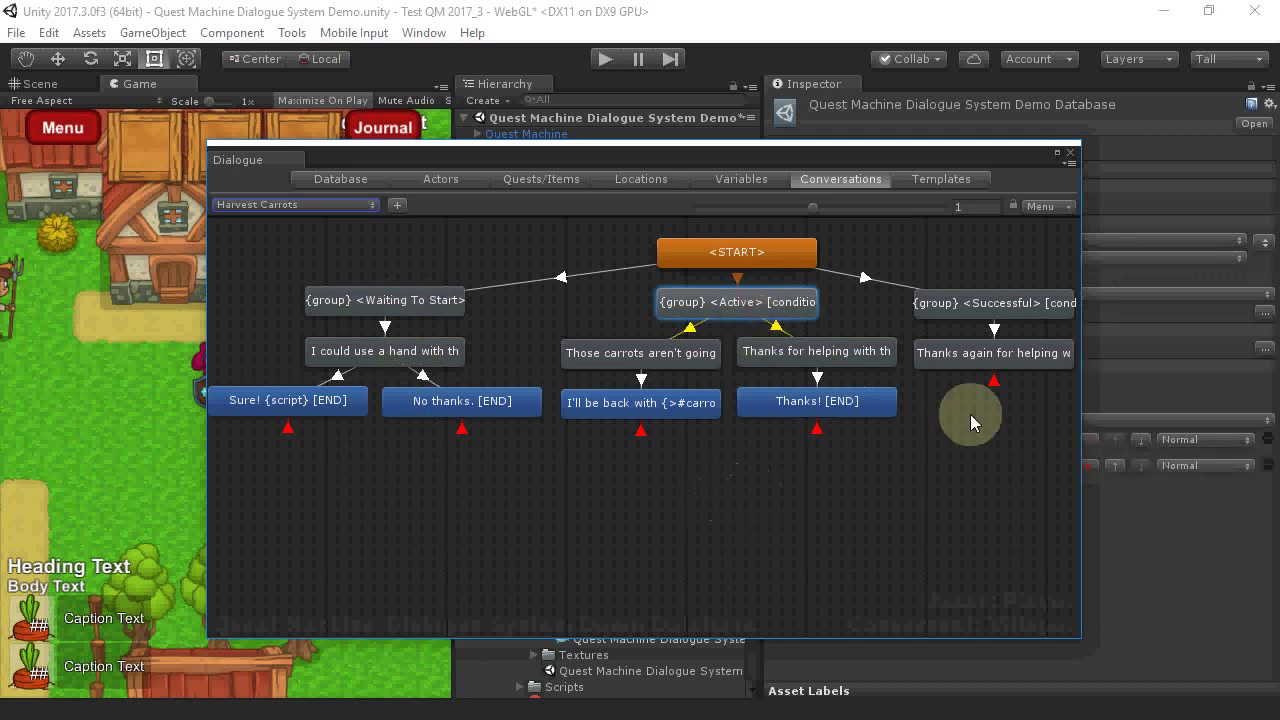
{"action": "left_click", "coordinate": [990, 308]}
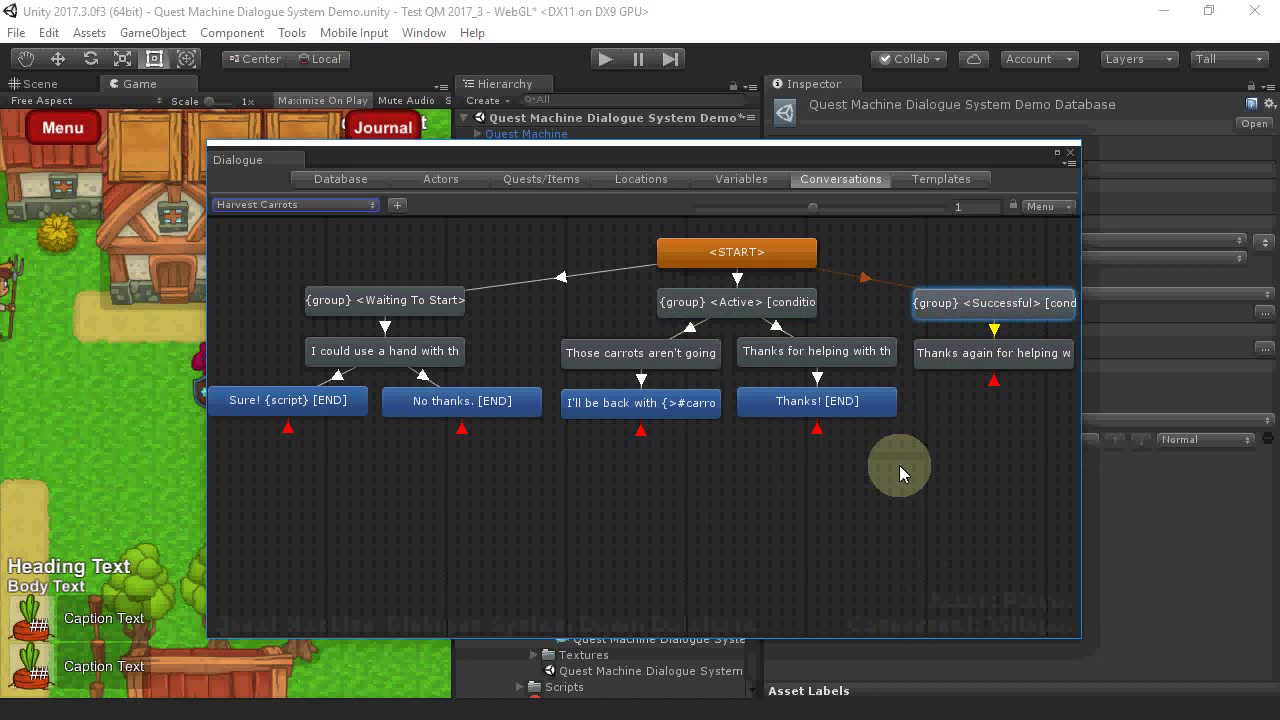
{"action": "left_click", "coordinate": [385, 305]}
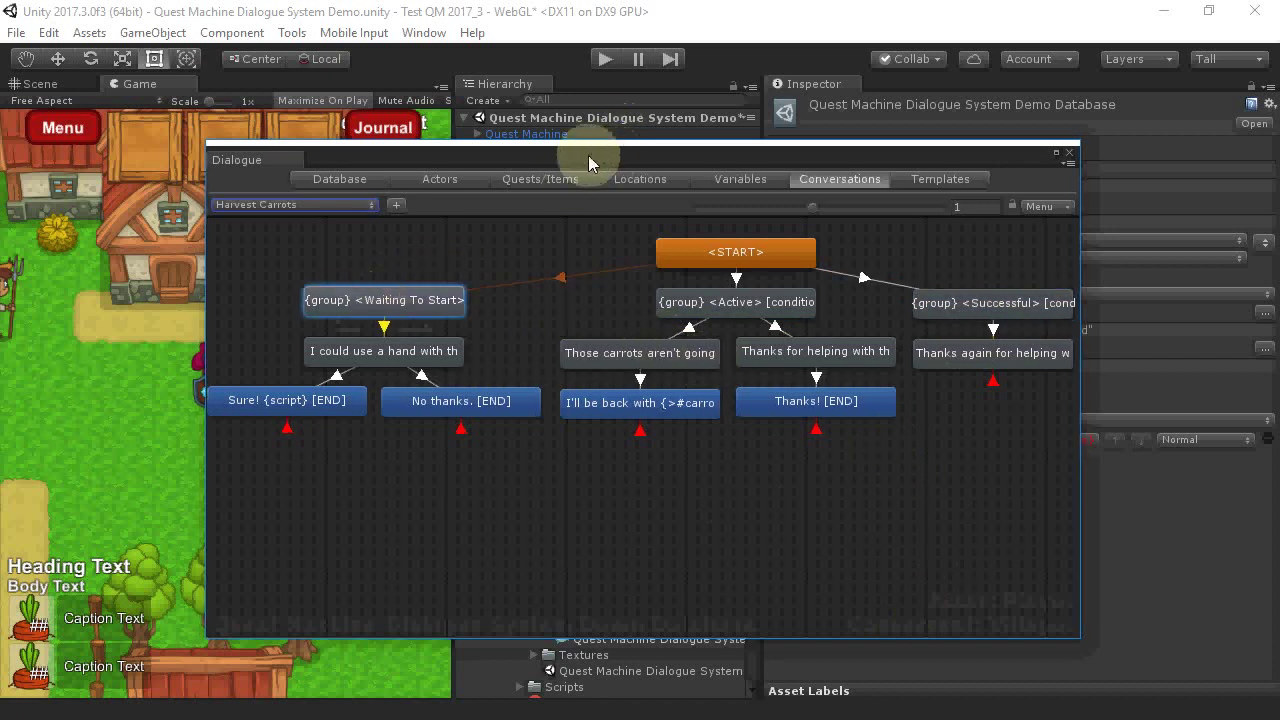
{"action": "left_click_drag", "start_coordinate": [608, 160], "coordinate": [430, 152]}
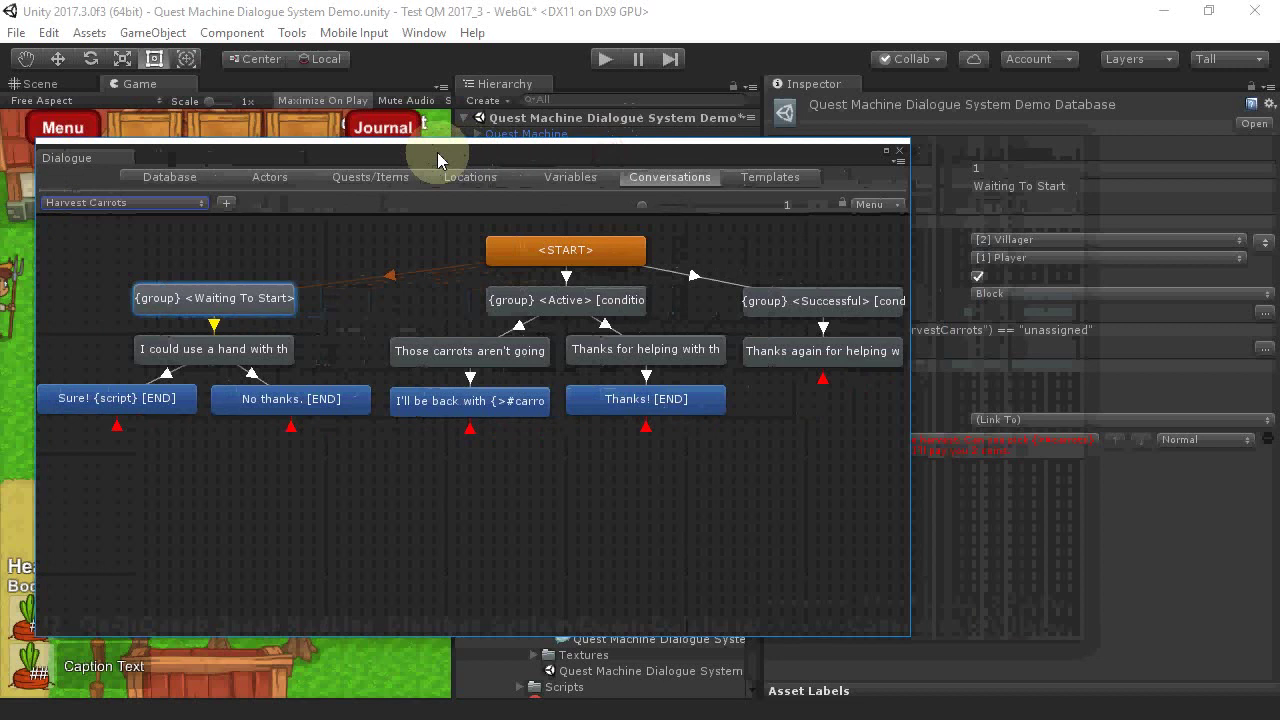
{"action": "left_click_drag", "start_coordinate": [903, 440], "coordinate": [762, 437]}
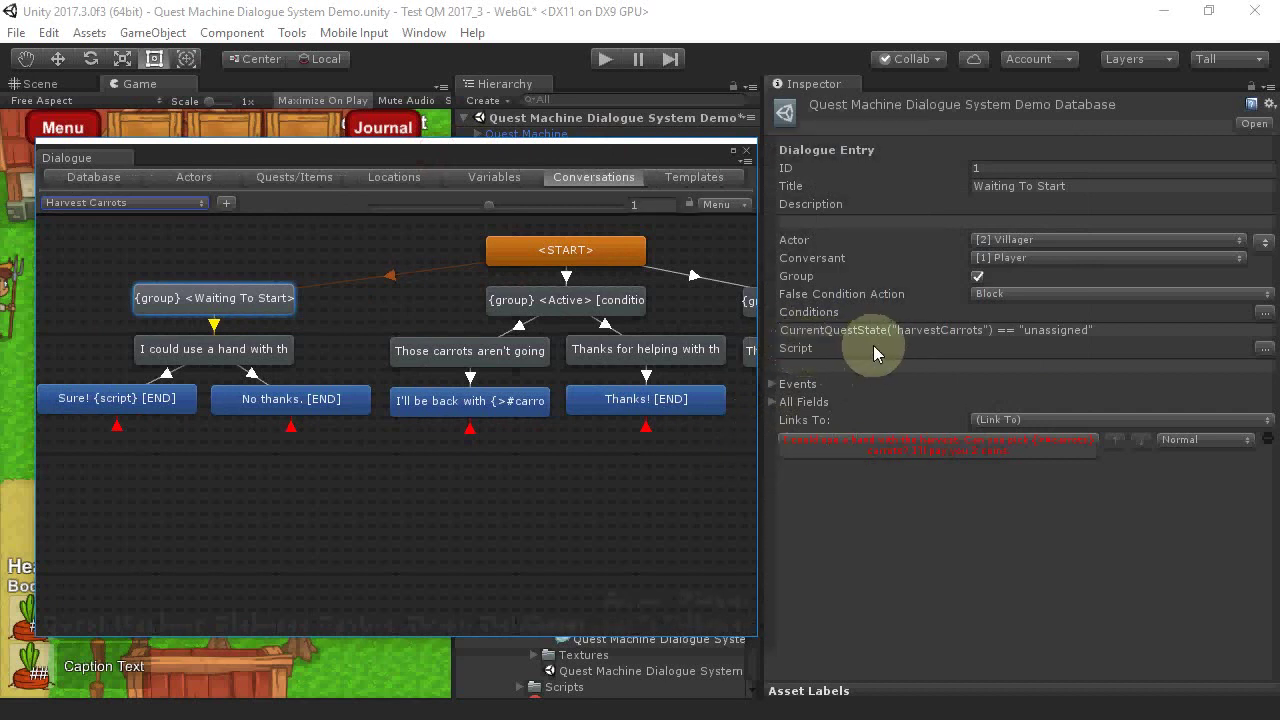
{"action": "mouse_move", "coordinate": [875, 352]}
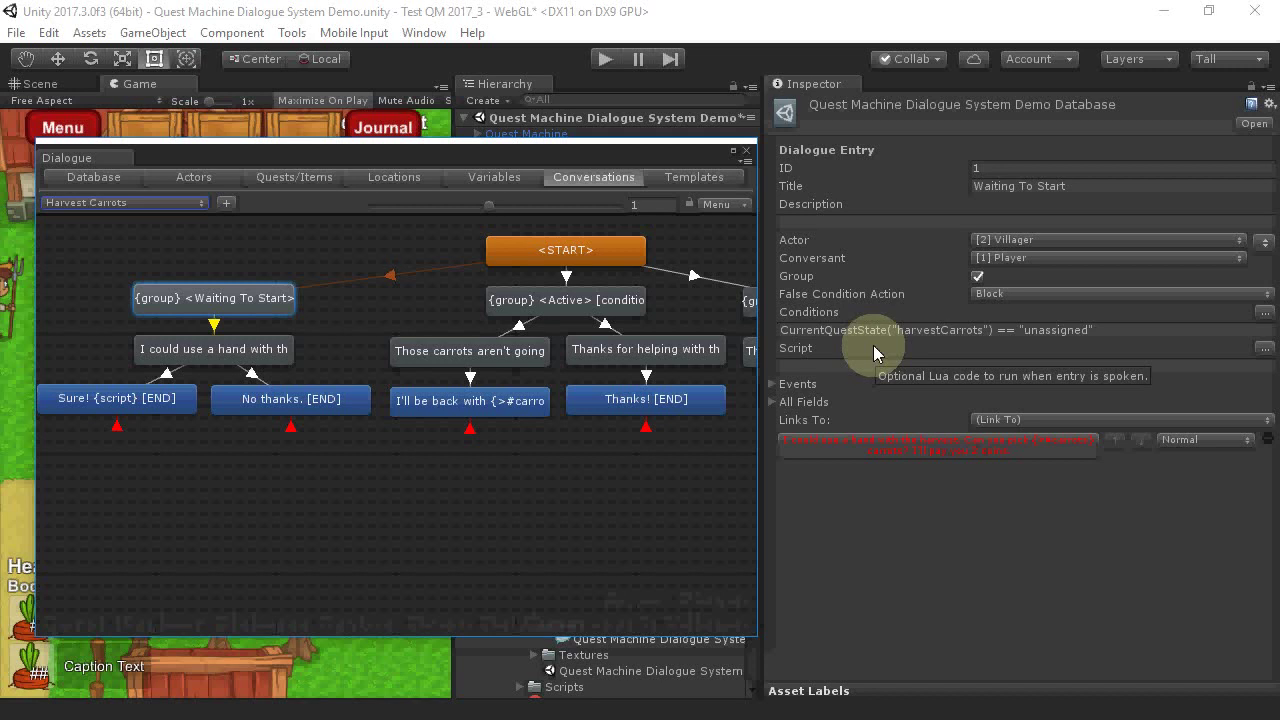
Examine the carrot request, "Sure!" and "Thanks for helping" entries, consulting the Lua function list in Dialogue System Support.pdf, and close the Dialogue Editor
{"action": "left_click", "coordinate": [200, 348]}
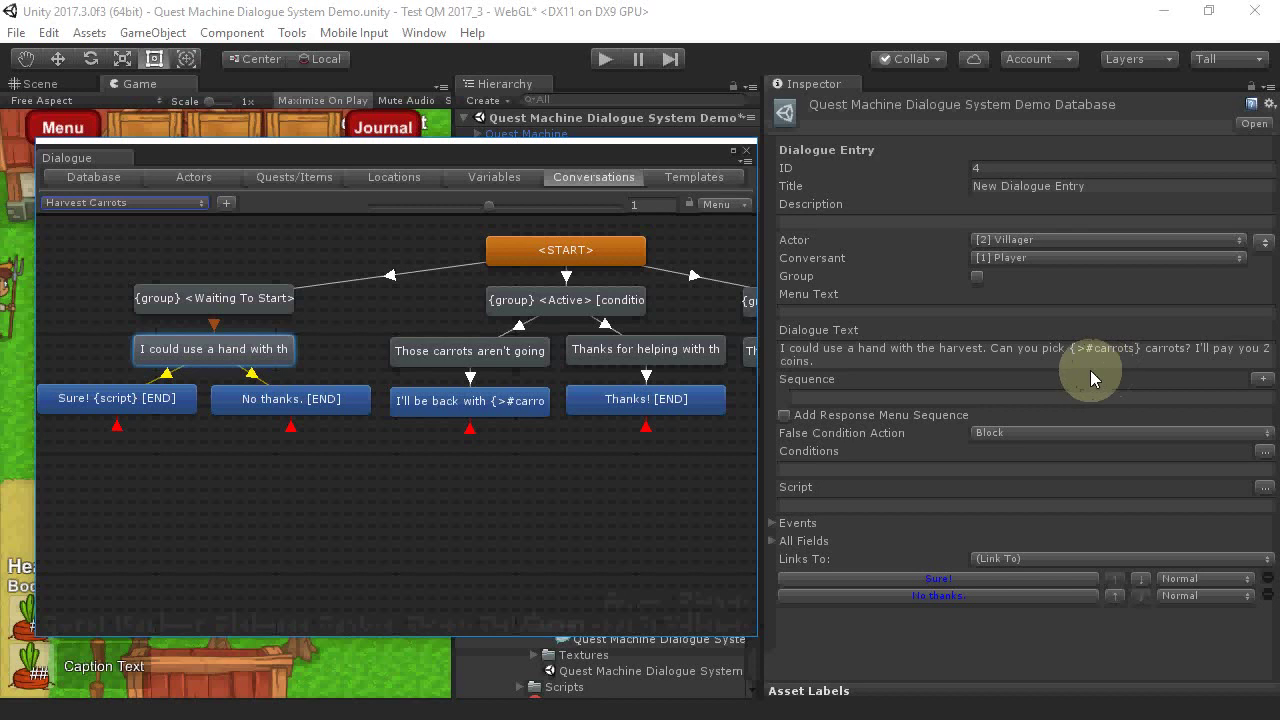
{"action": "left_click", "coordinate": [124, 400]}
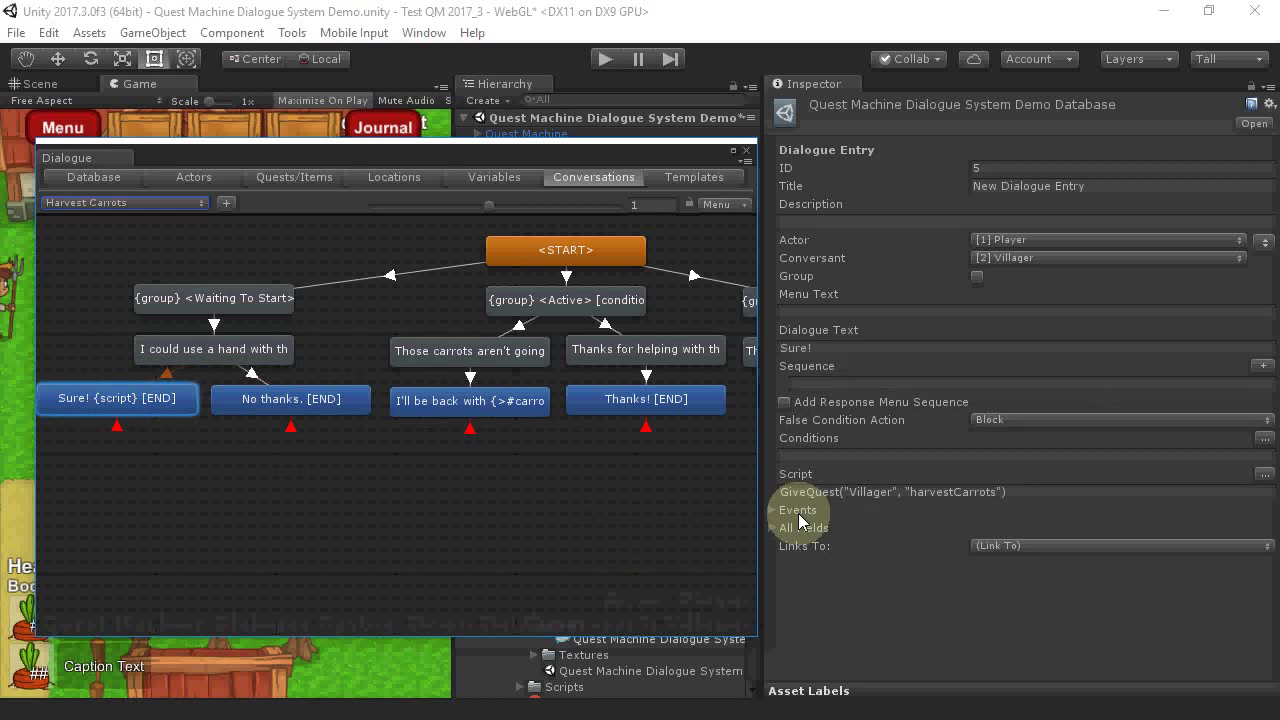
{"action": "key", "text": "alt+Tab"}
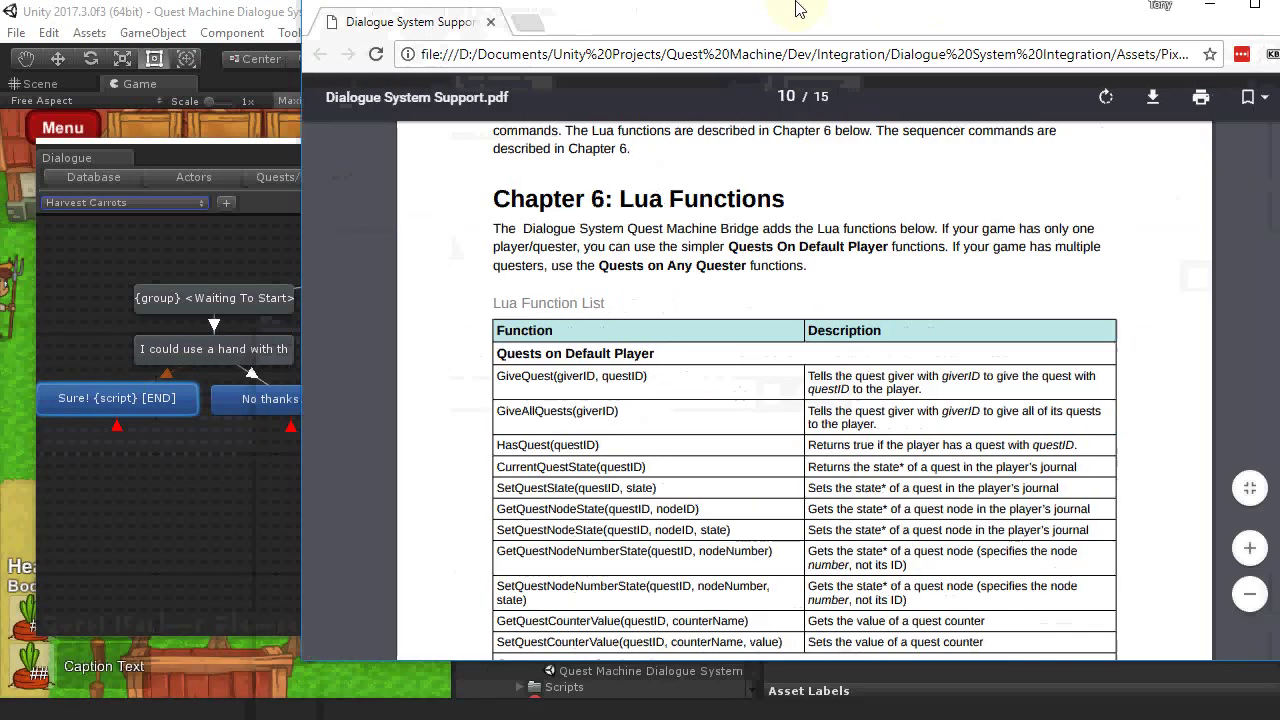
{"action": "left_click_drag", "start_coordinate": [870, 8], "coordinate": [557, 8]}
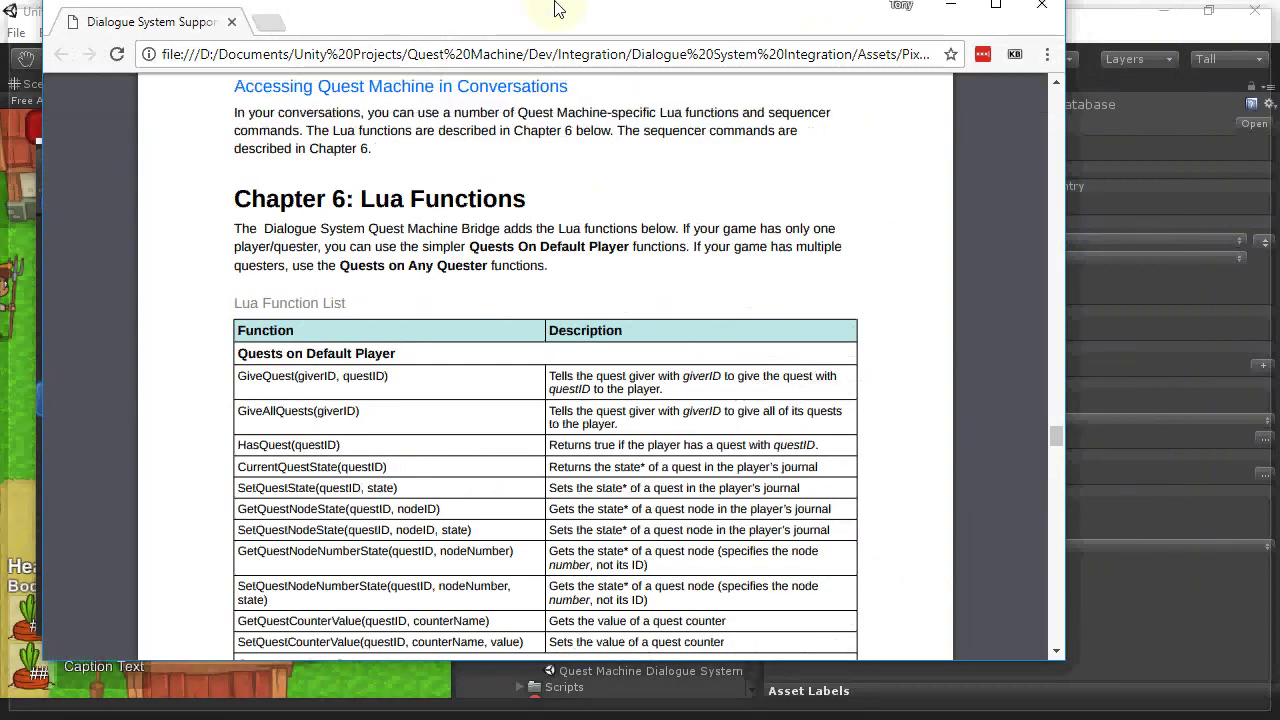
{"action": "key", "text": "alt+Tab"}
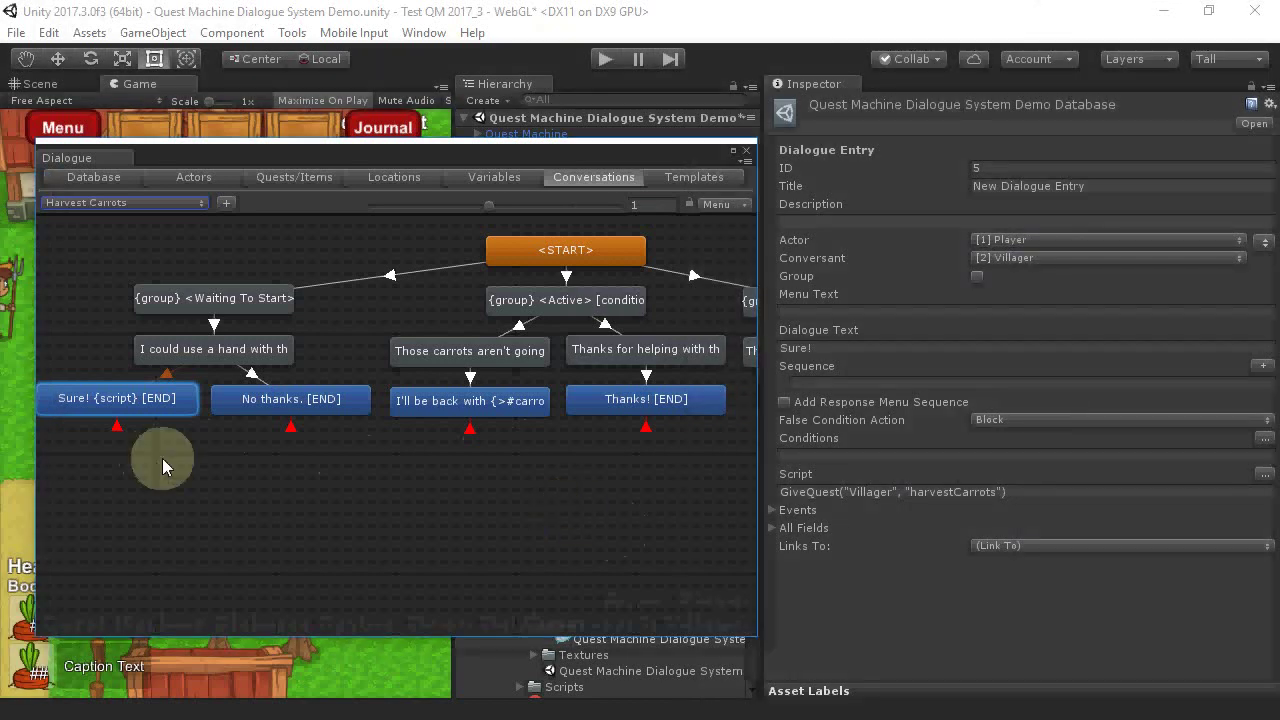
{"action": "left_click", "coordinate": [640, 349]}
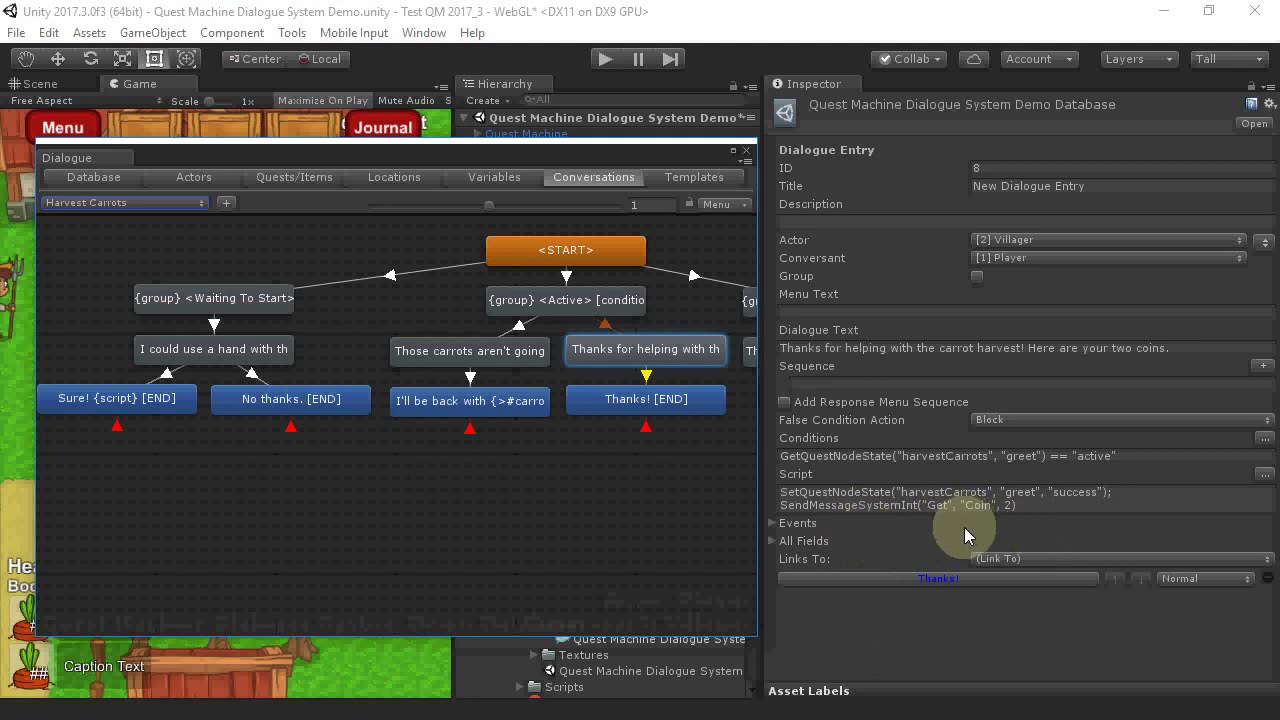
{"action": "left_click", "coordinate": [746, 153]}
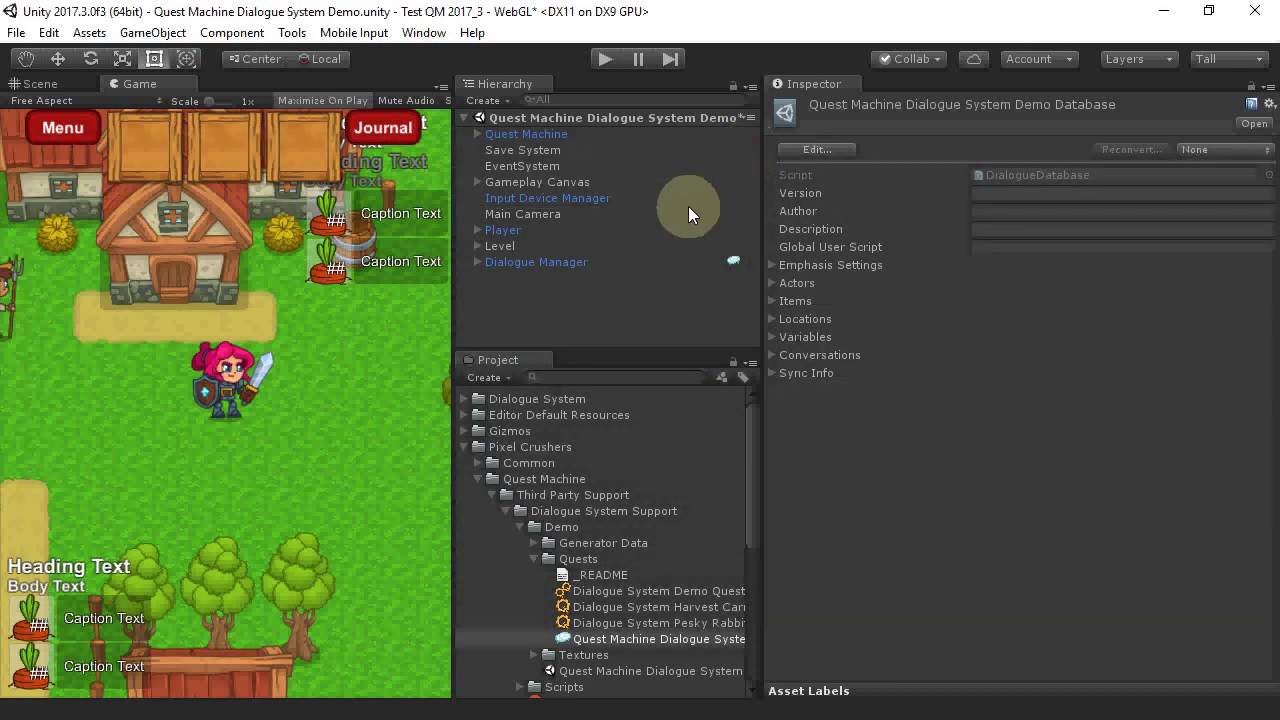
Open the Dialogue System Harvest Carrots quest in the Quest Editor, move the editor over the game view and show the quest's main properties
{"action": "double_click", "coordinate": [641, 607]}
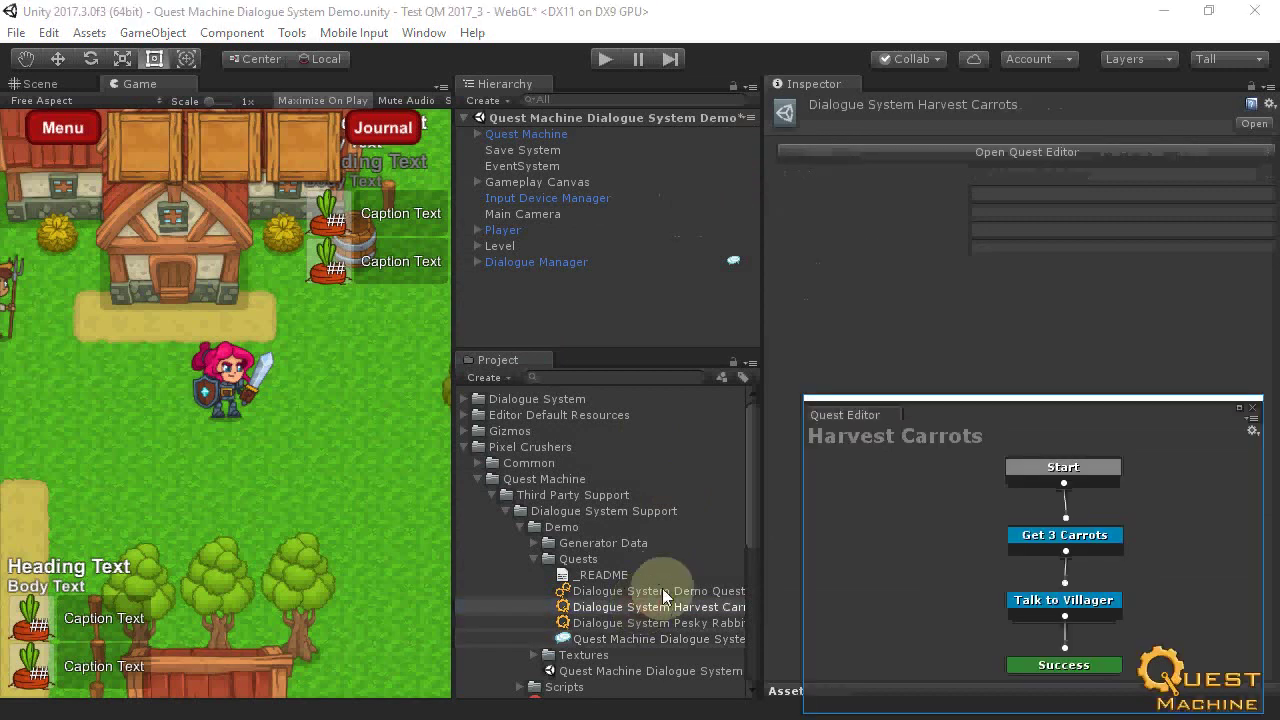
{"action": "left_click_drag", "start_coordinate": [940, 417], "coordinate": [242, 206]}
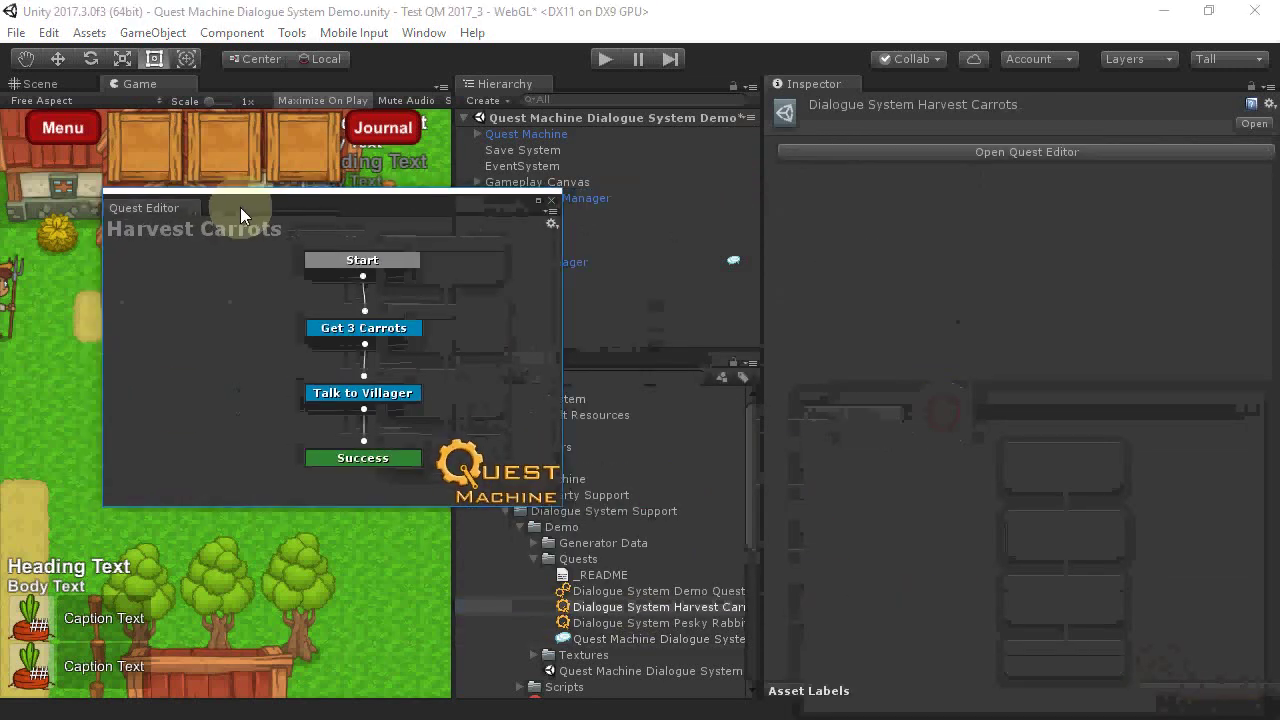
{"action": "left_click", "coordinate": [181, 400]}
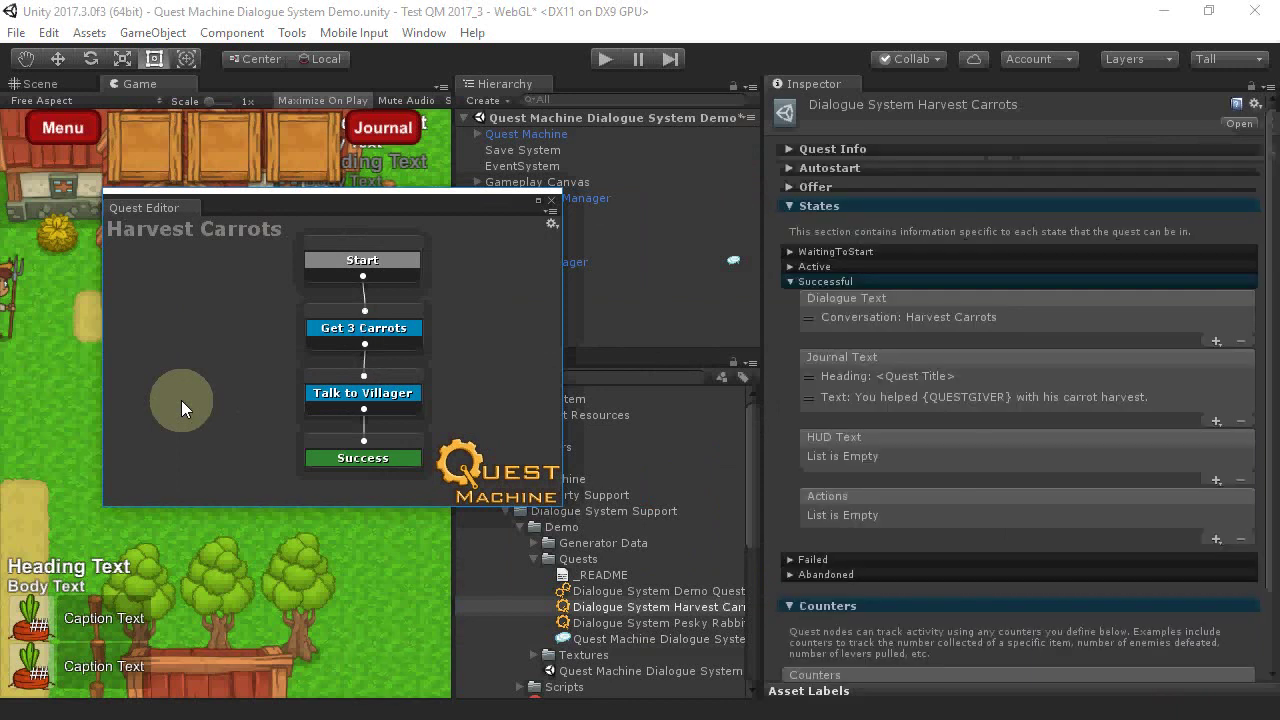
Expand the quest's Offer section, check the content types available for Offer Text and show the details of its Harvest Carrots conversation
{"action": "left_click", "coordinate": [950, 186]}
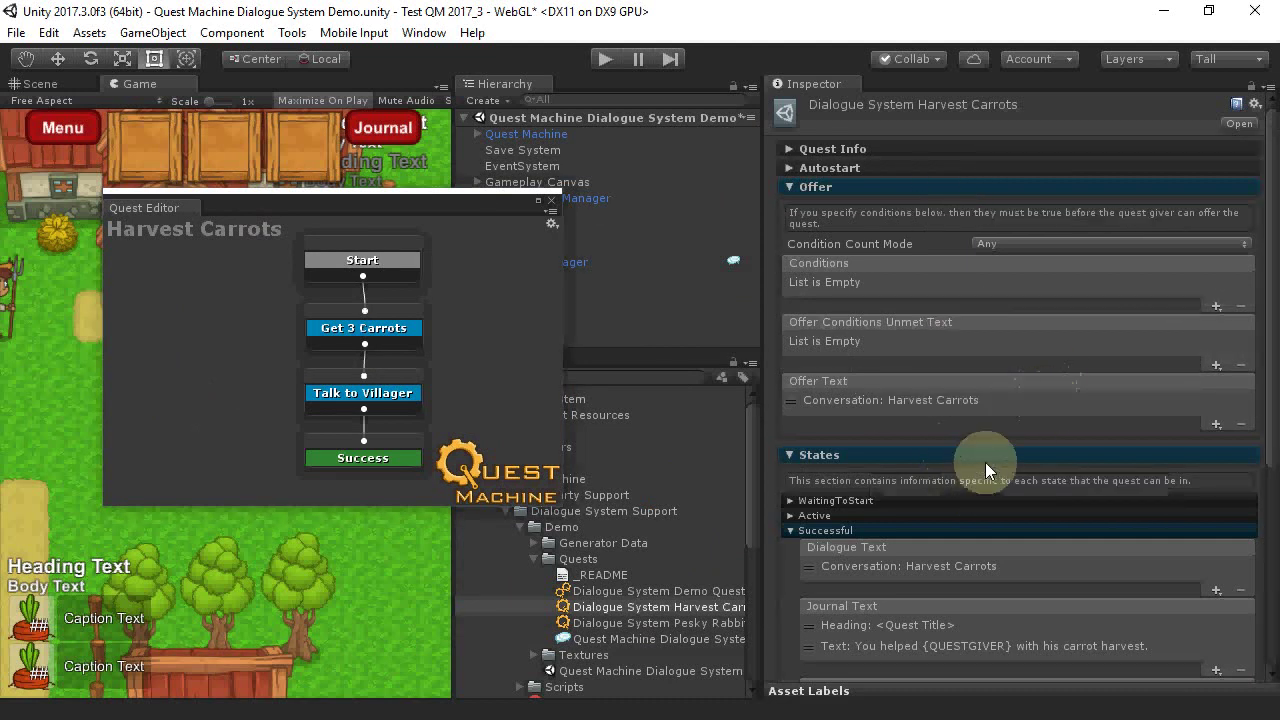
{"action": "left_click", "coordinate": [1215, 423]}
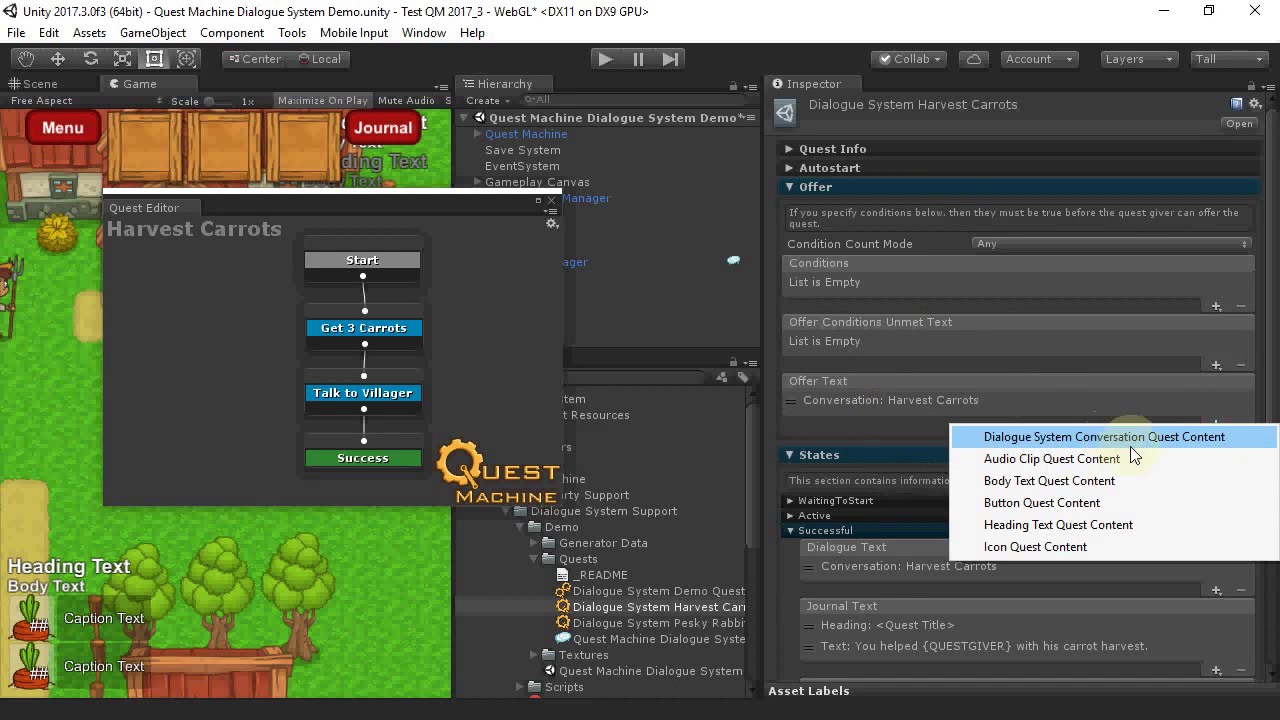
{"action": "left_click", "coordinate": [1023, 400]}
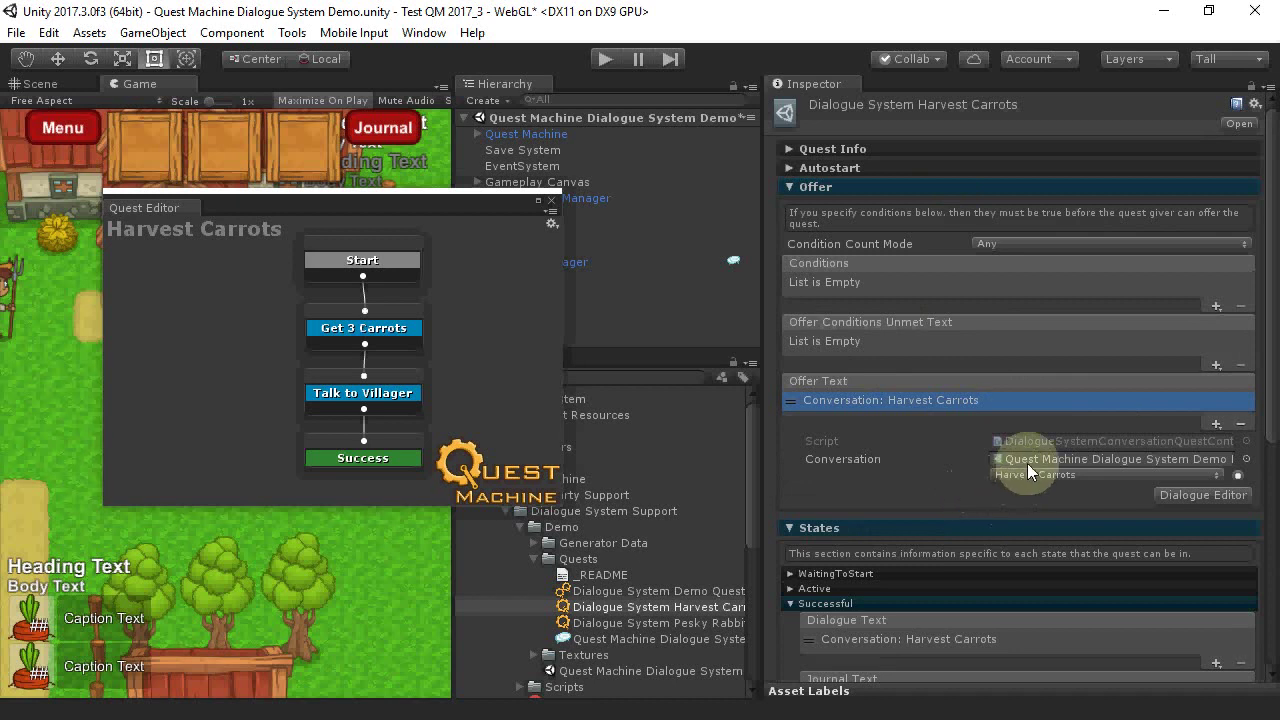
View the Harvest Carrots conversation in the Dialogue Editor, close that editor and show the quest's main properties again
{"action": "left_click", "coordinate": [1193, 498]}
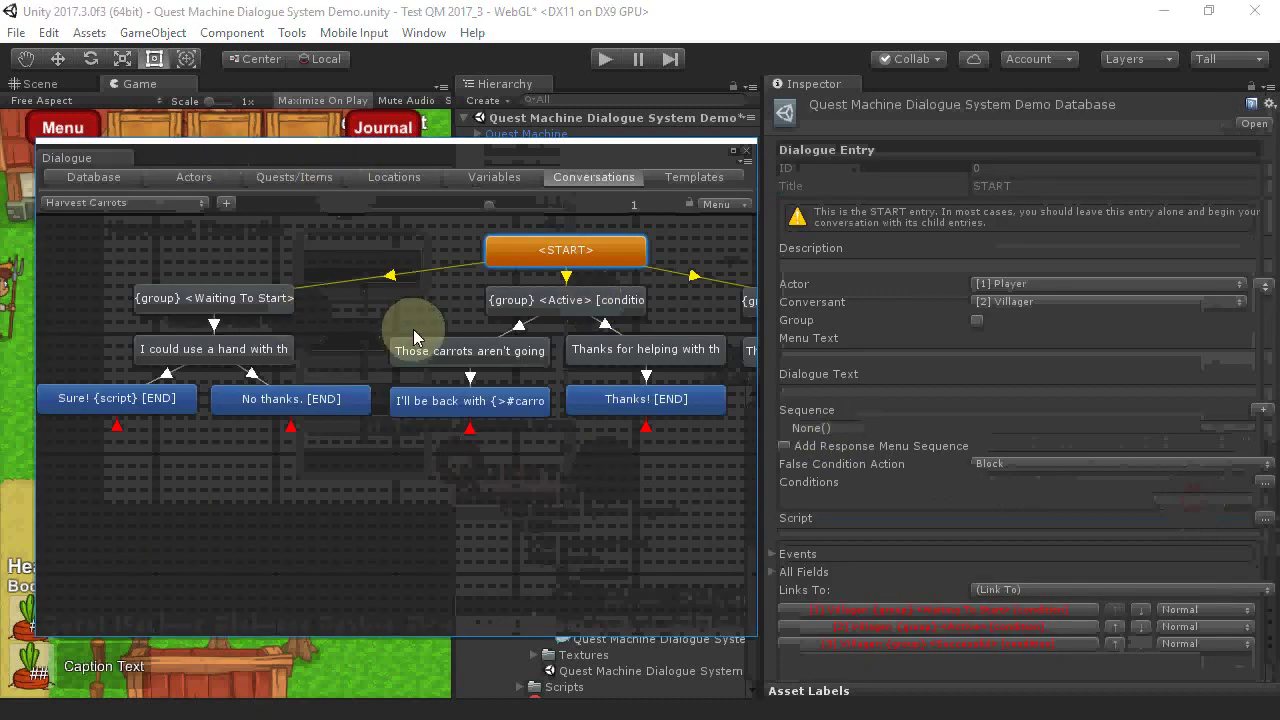
{"action": "left_click", "coordinate": [745, 150]}
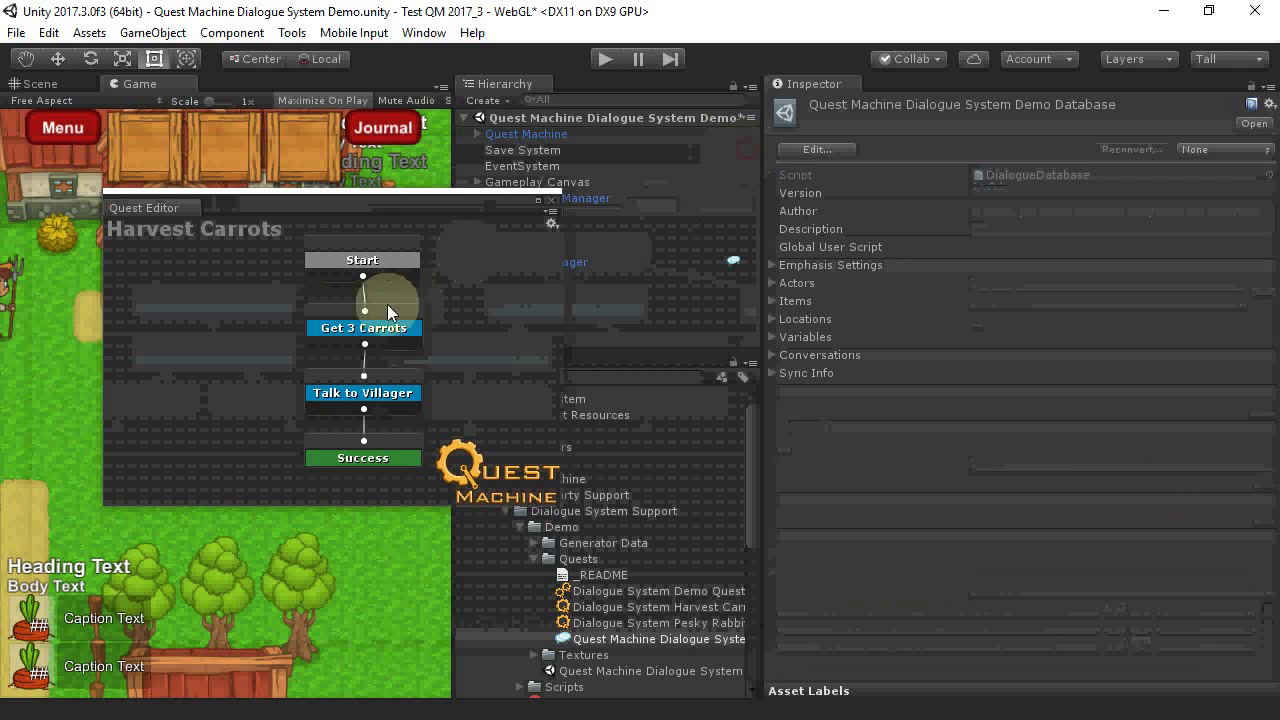
{"action": "left_click", "coordinate": [186, 331]}
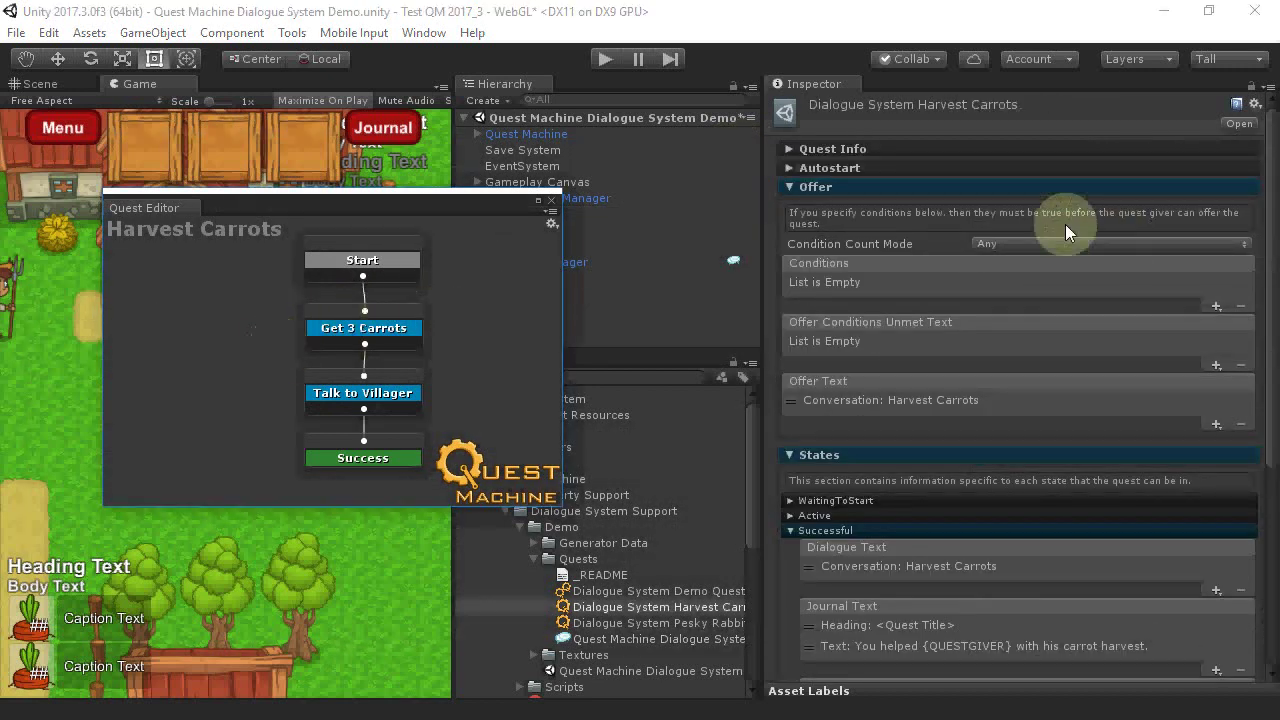
Collapse the Offer section, examine the Active state's Harvest Carrots conversation under Dialogue Text, and close the Quest Editor
{"action": "left_click", "coordinate": [974, 193]}
{"action": "left_click", "coordinate": [858, 265]}
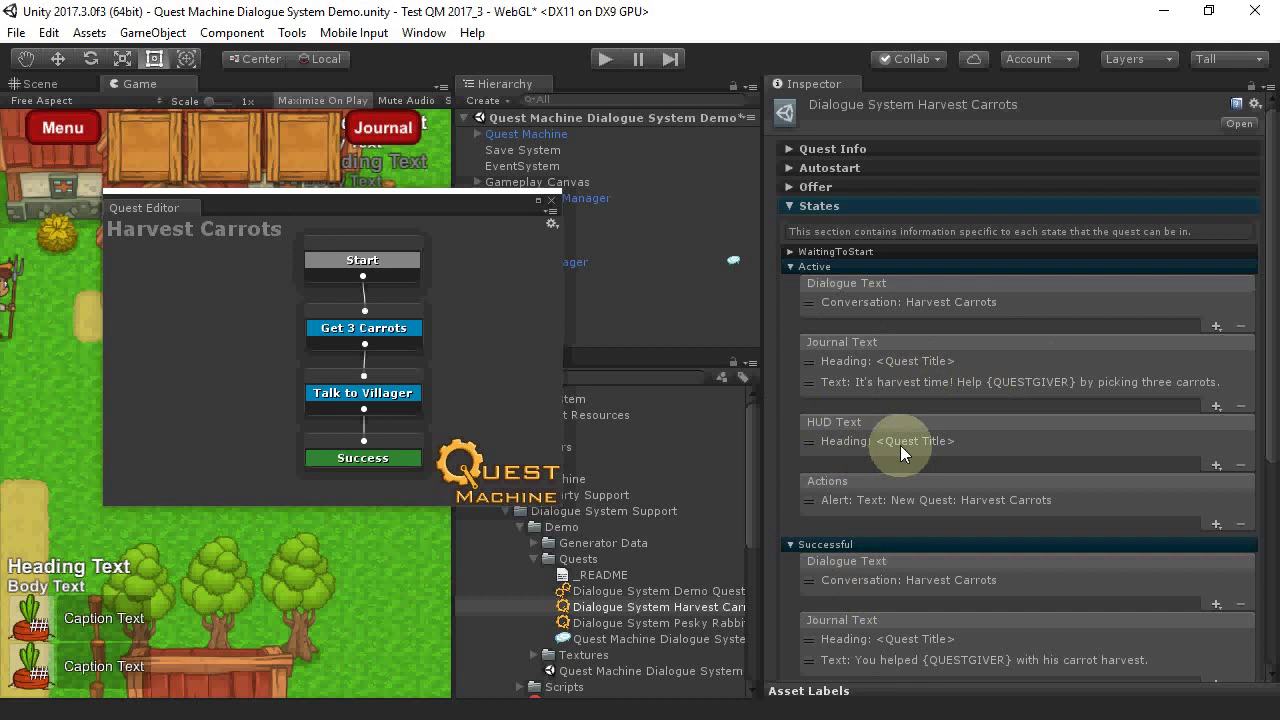
{"action": "left_click", "coordinate": [895, 301]}
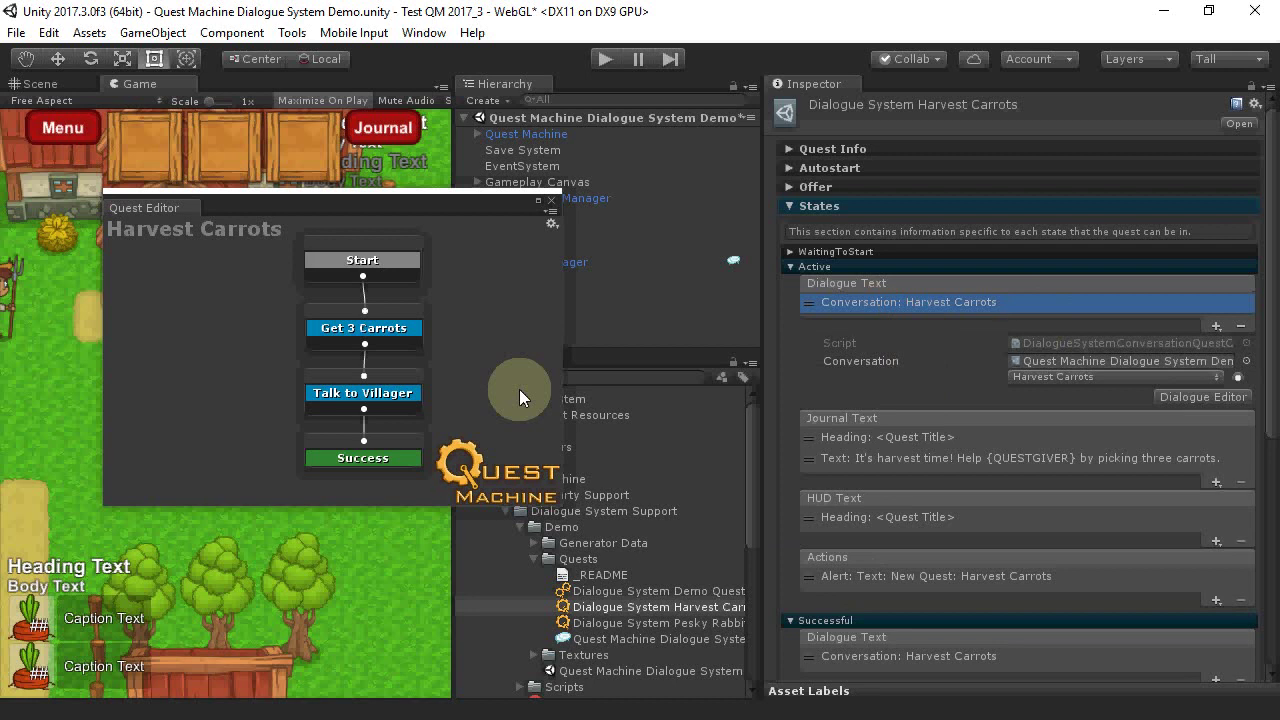
{"action": "left_click", "coordinate": [551, 201]}
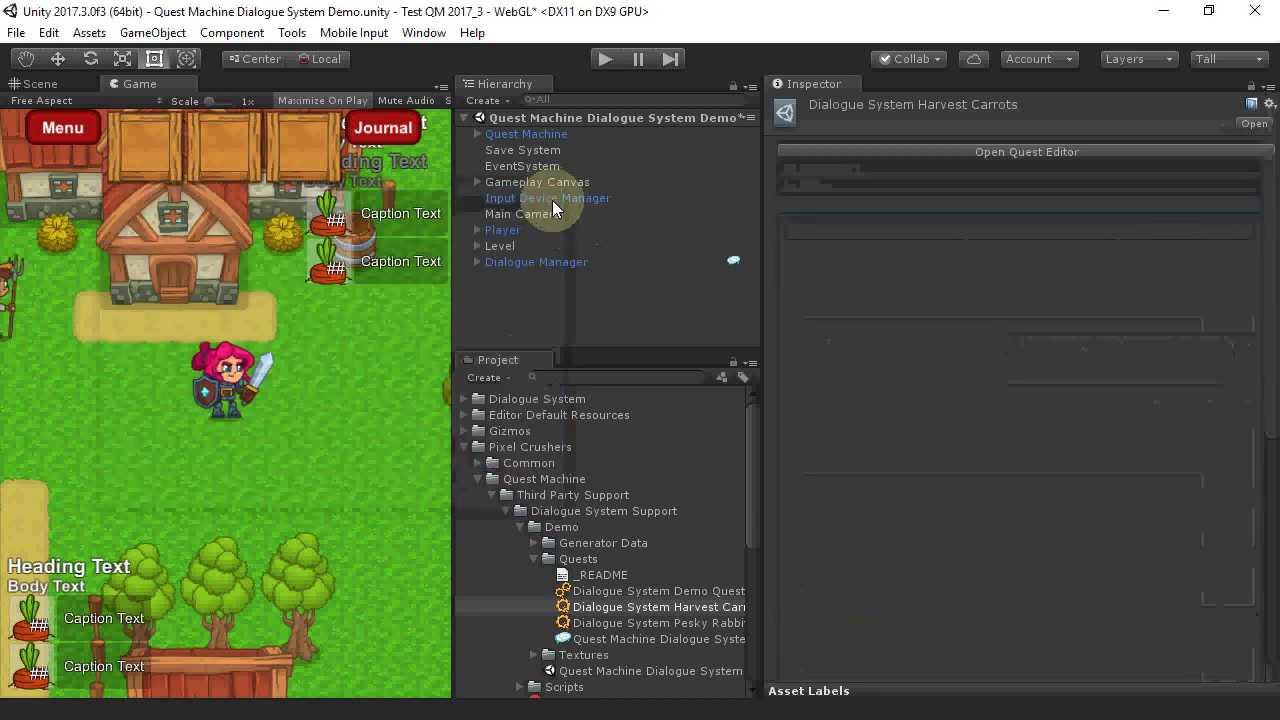
Play the demo scene, walk to the farmer and accept his Harvest Carrots quest with "Sure!"
{"action": "left_click", "coordinate": [600, 58]}
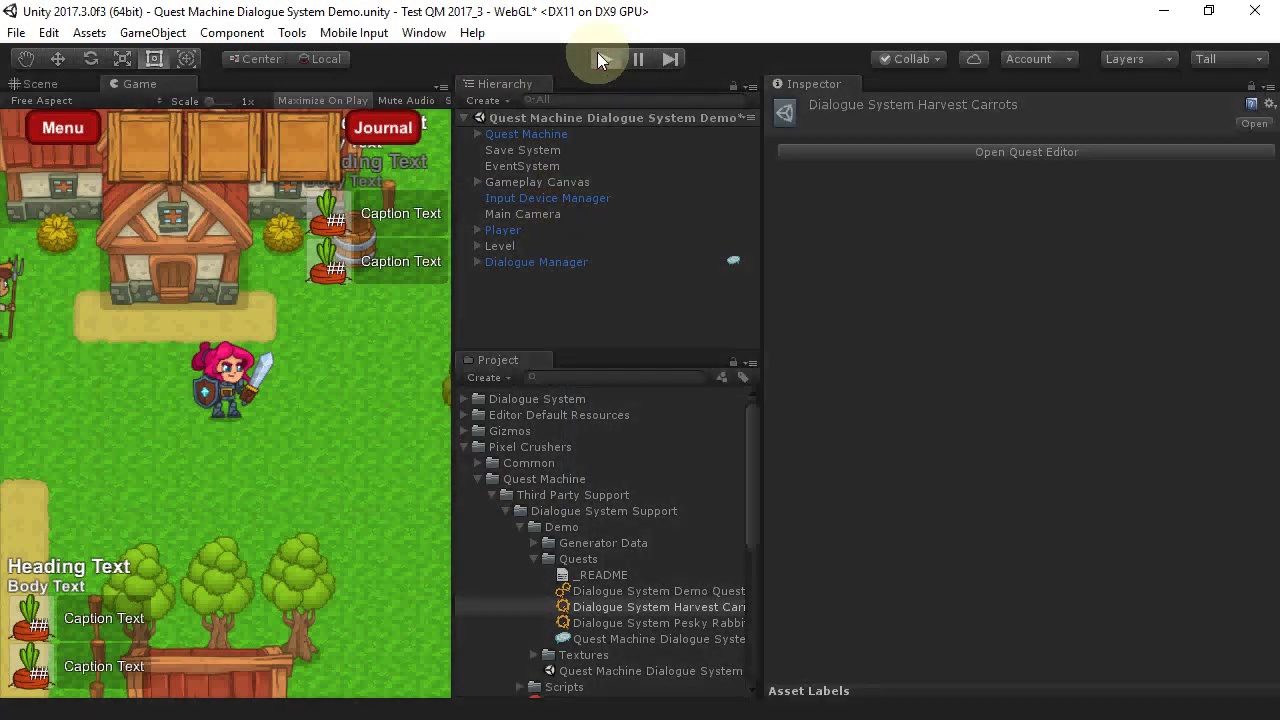
{"action": "key", "text": "a"}
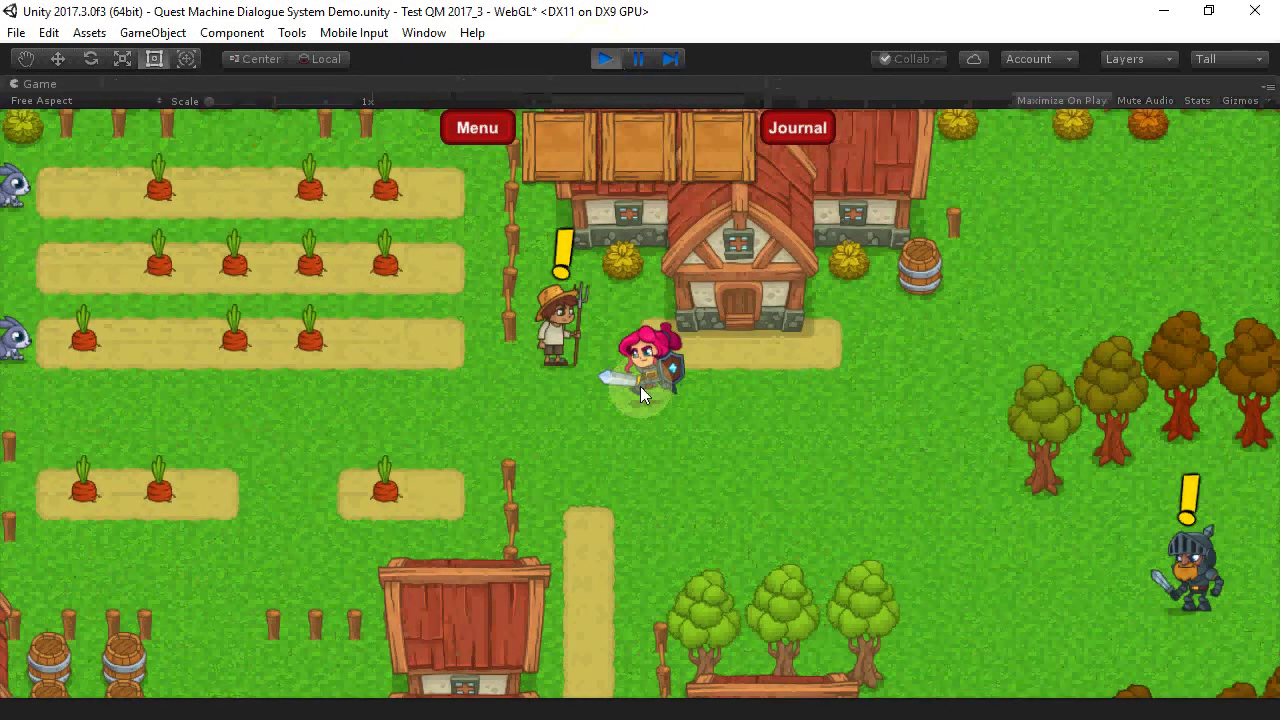
{"action": "mouse_move", "coordinate": [572, 387]}
{"action": "left_click", "coordinate": [572, 353]}
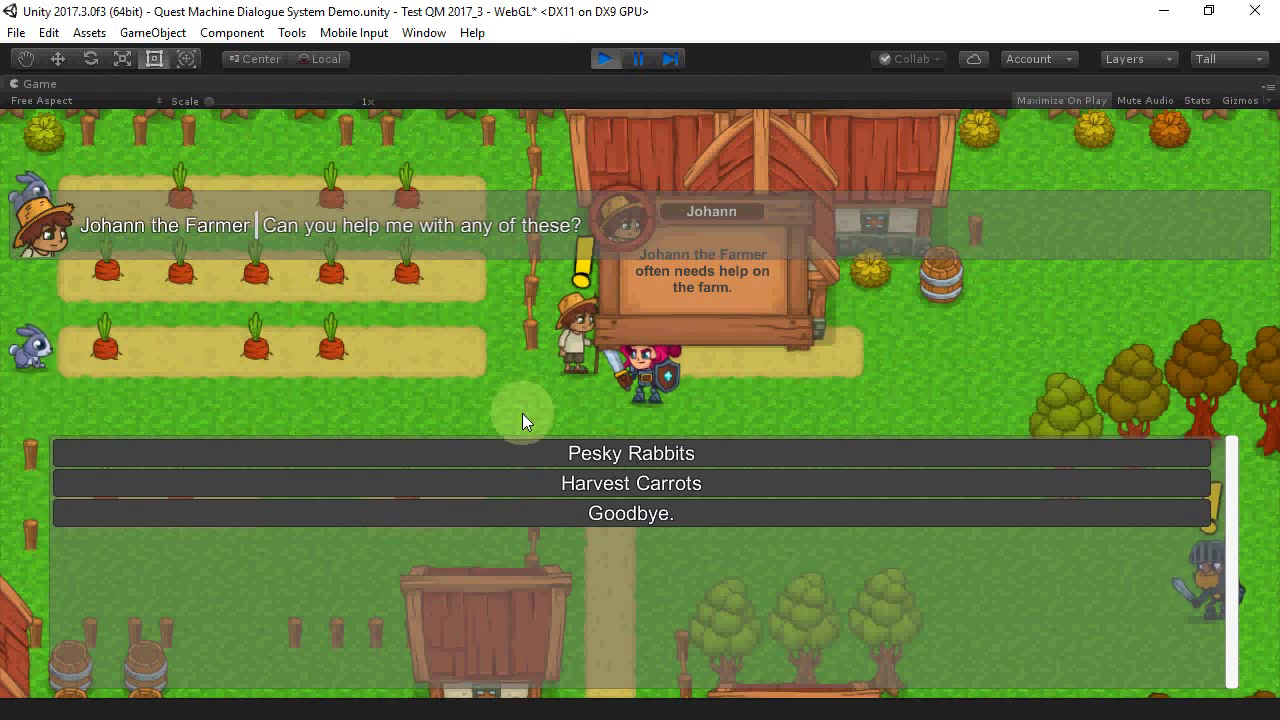
{"action": "left_click", "coordinate": [527, 477]}
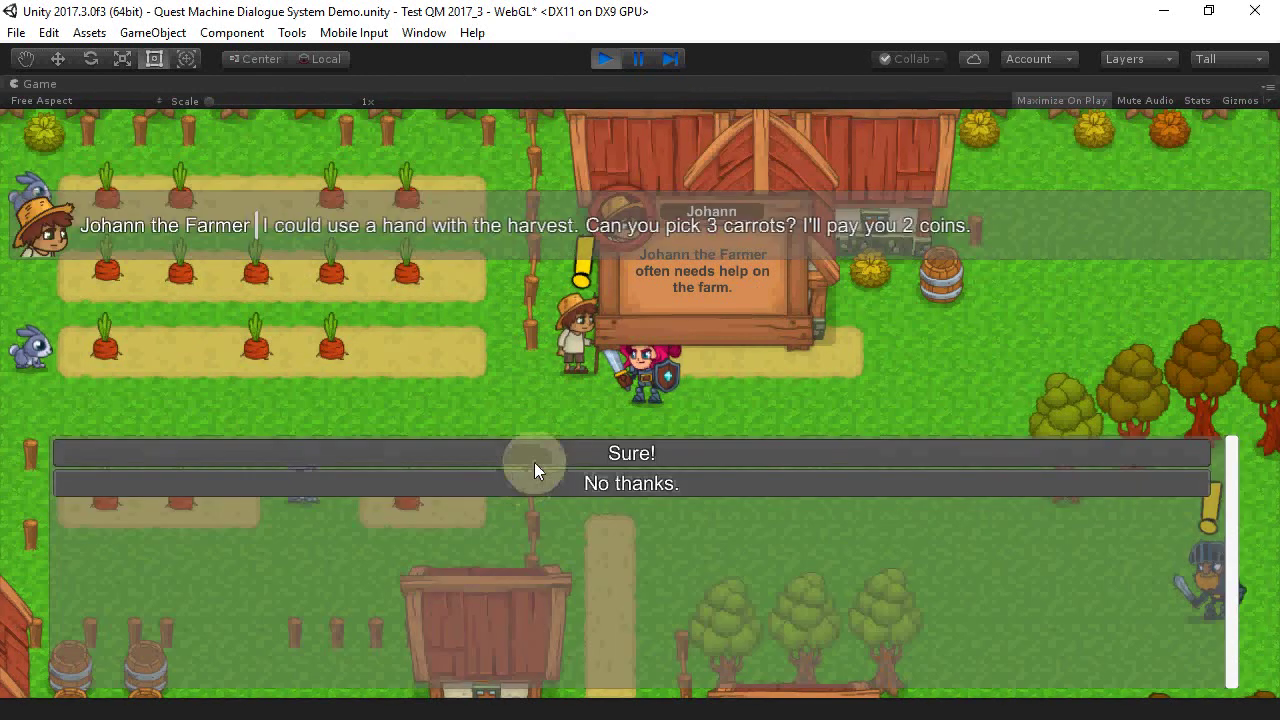
{"action": "left_click", "coordinate": [555, 449]}
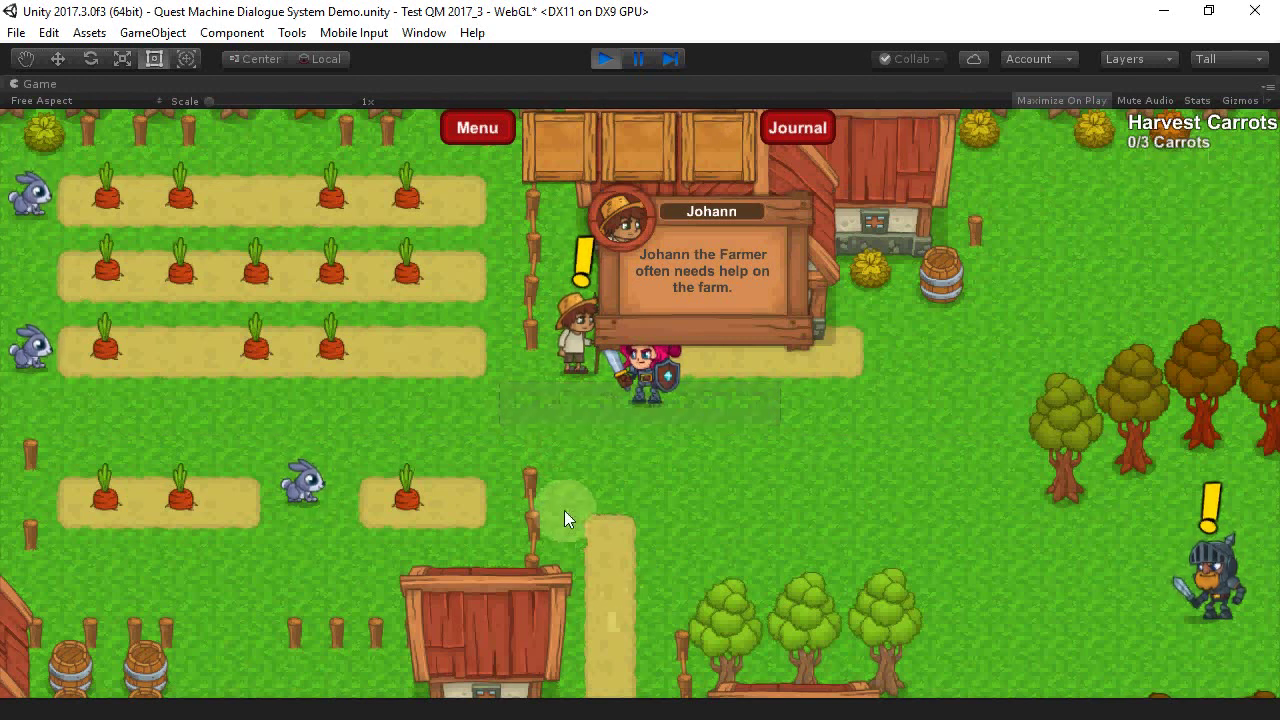
Talk to the farmer again about Harvest Carrots and reply "I'll be back with 3 carrots."
{"action": "left_click", "coordinate": [571, 344]}
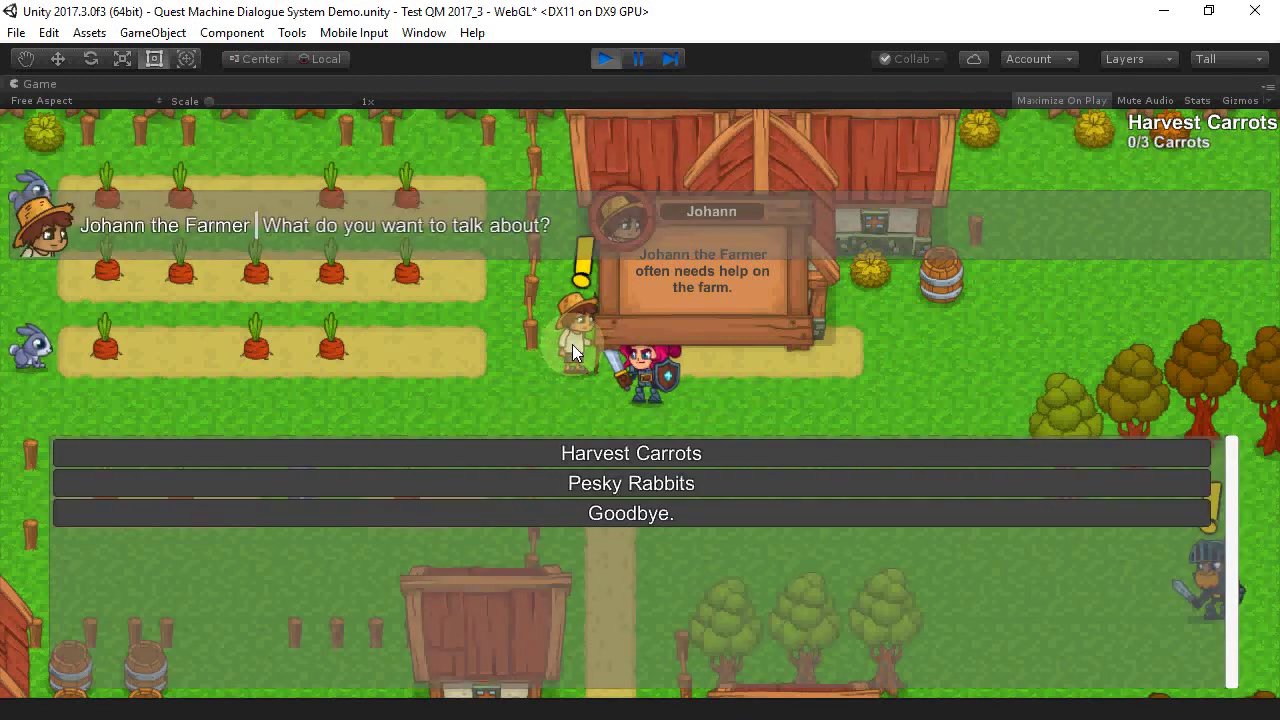
{"action": "left_click", "coordinate": [557, 455]}
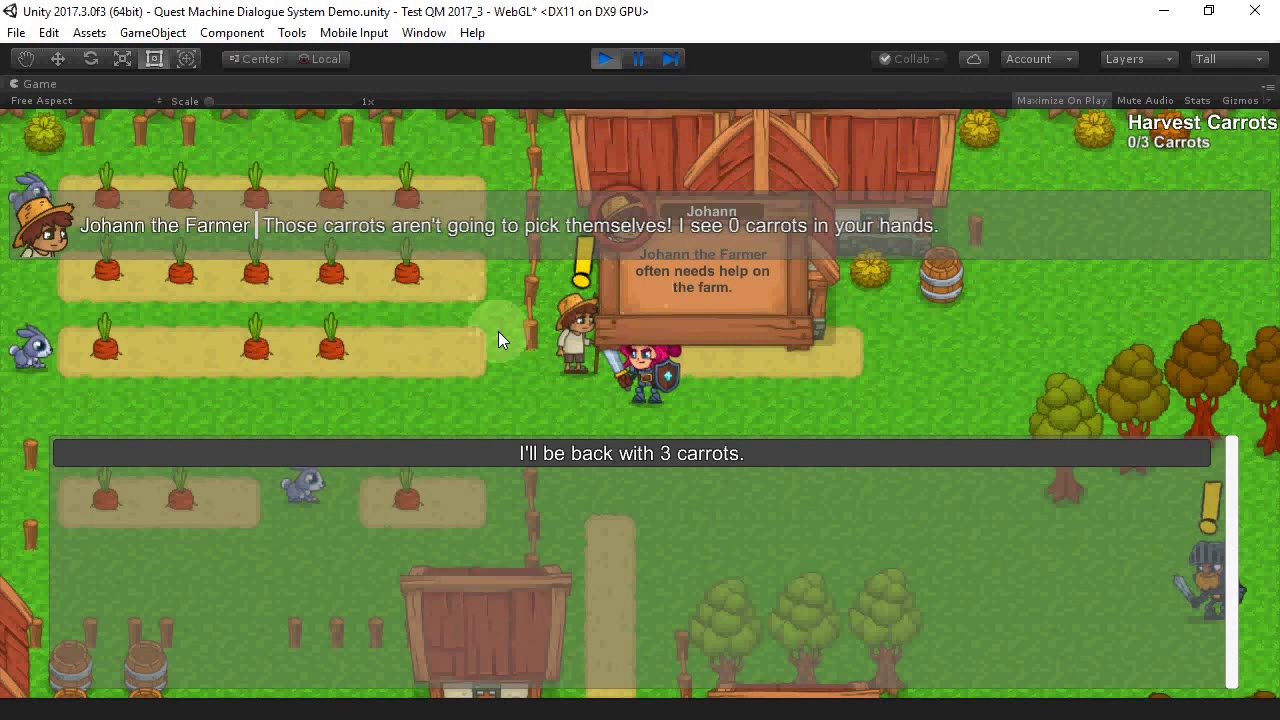
{"action": "left_click", "coordinate": [563, 455]}
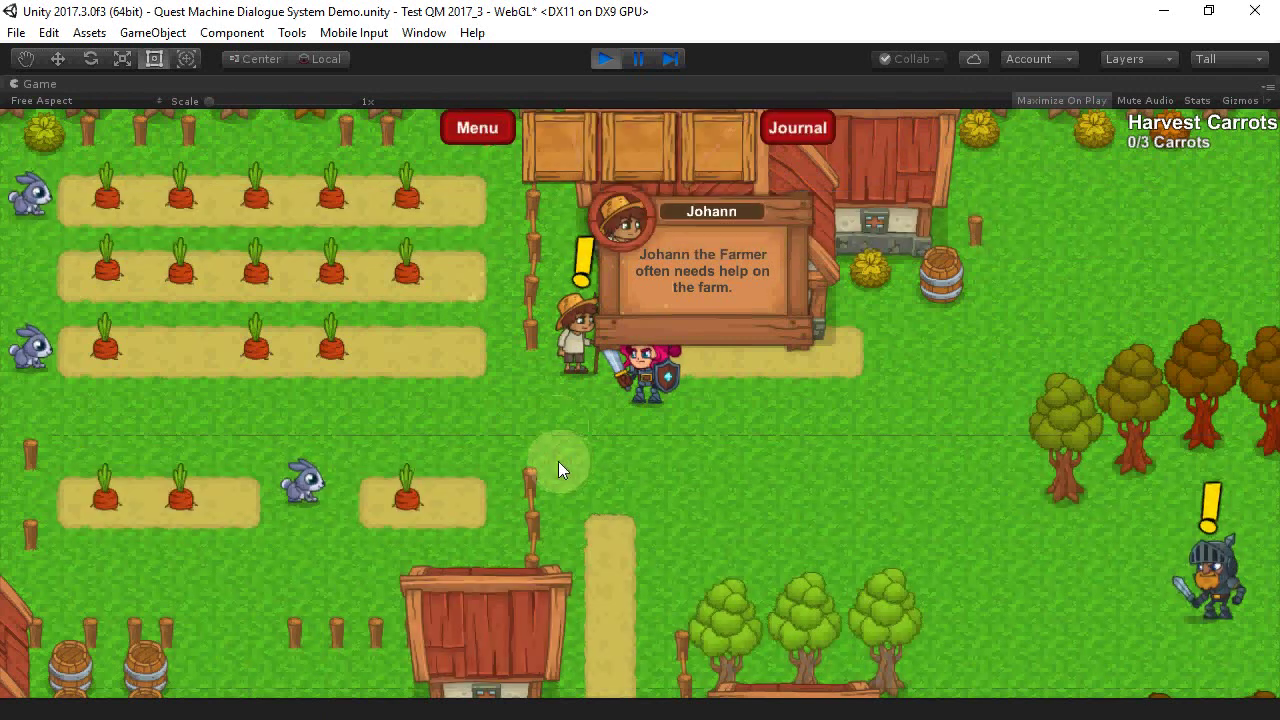
Walk to the carrot field, pick a carrot for the quest and stop playing the scene
{"action": "key", "text": "Left"}
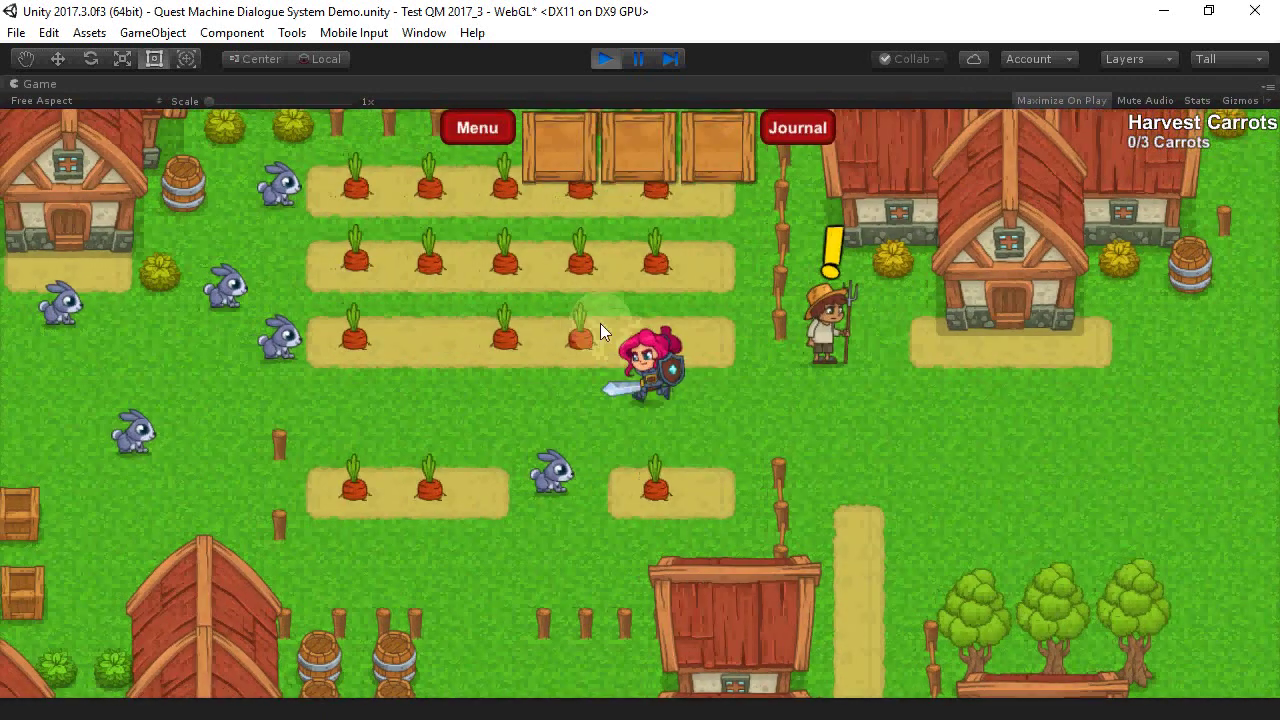
{"action": "left_click", "coordinate": [577, 338]}
{"action": "left_click", "coordinate": [548, 336]}
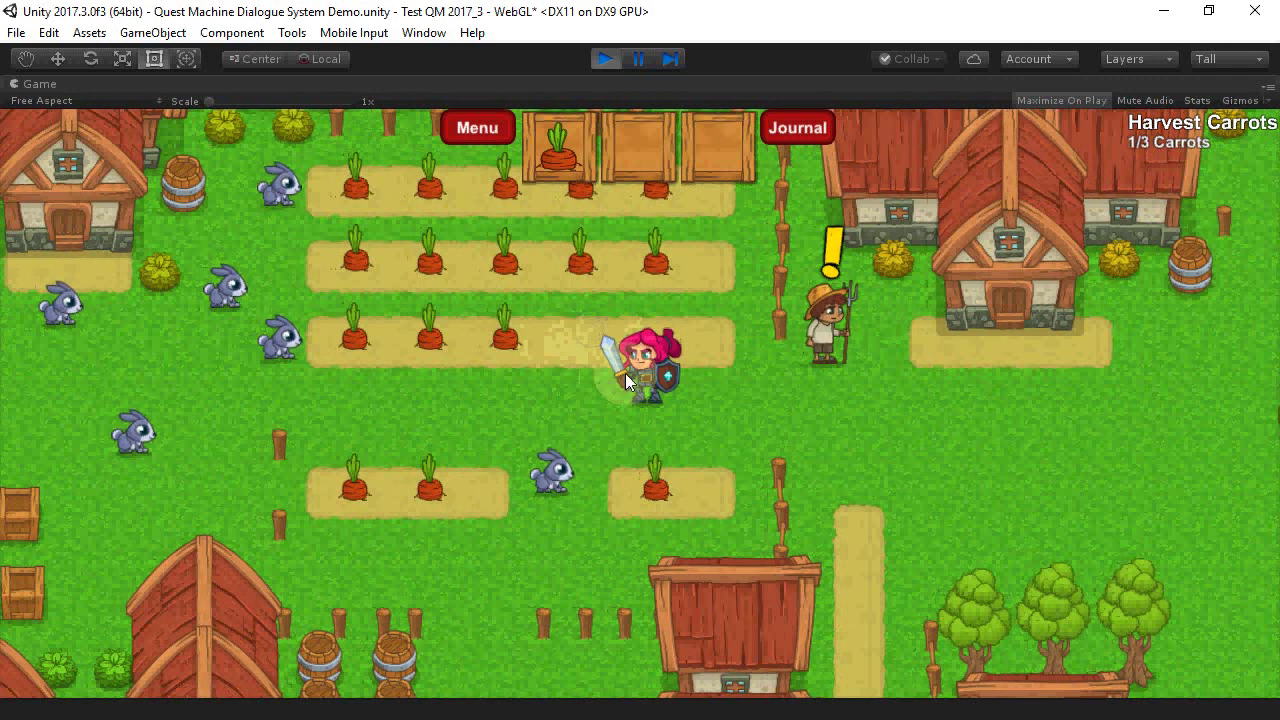
{"action": "left_click", "coordinate": [615, 385]}
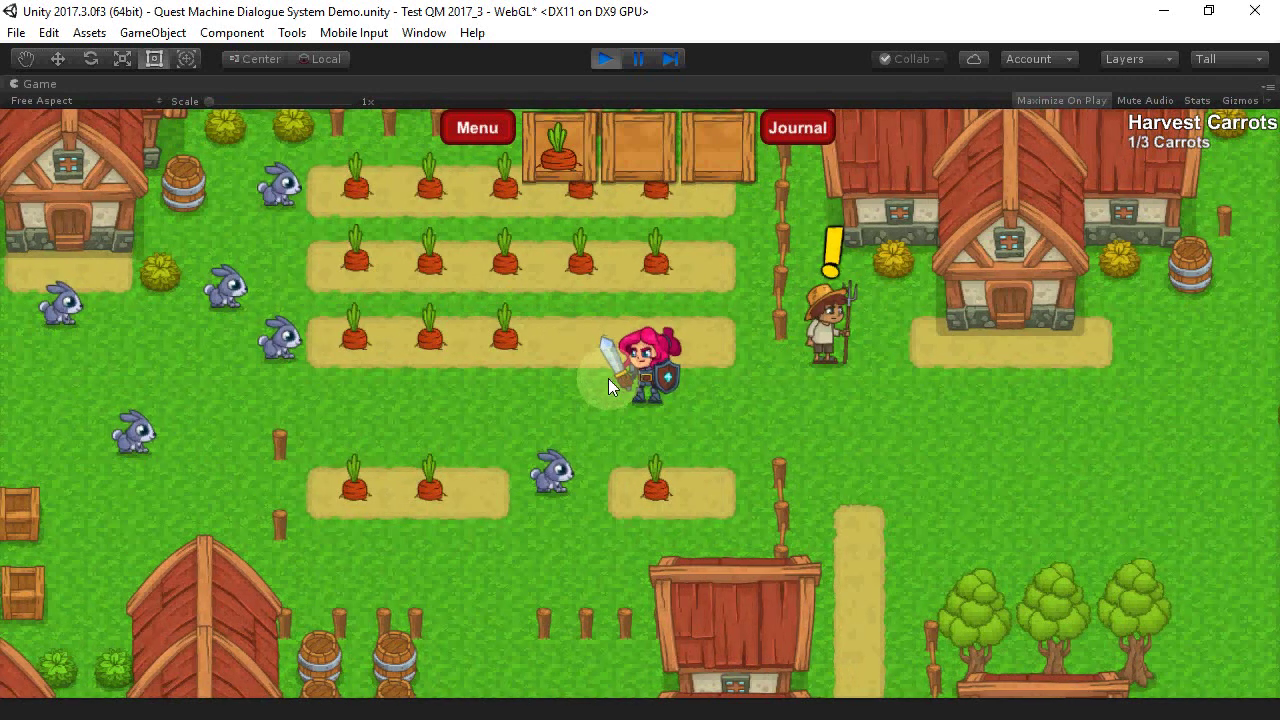
{"action": "left_click", "coordinate": [603, 59]}
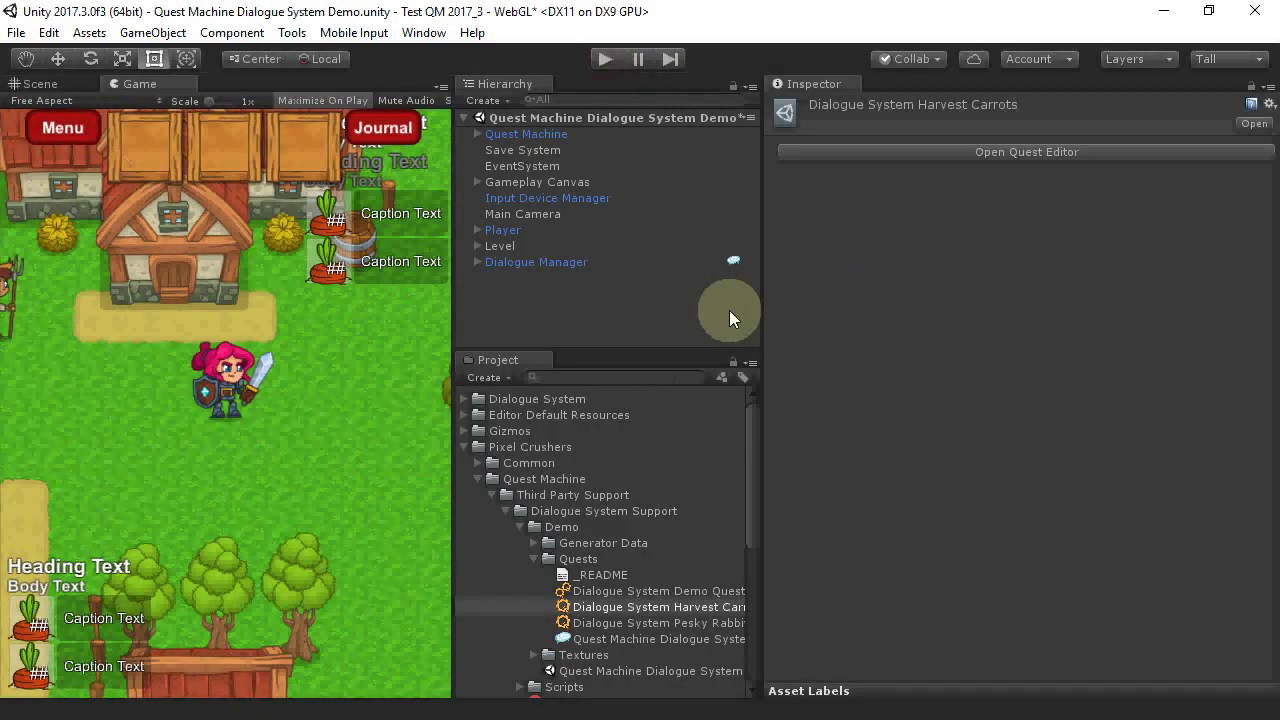